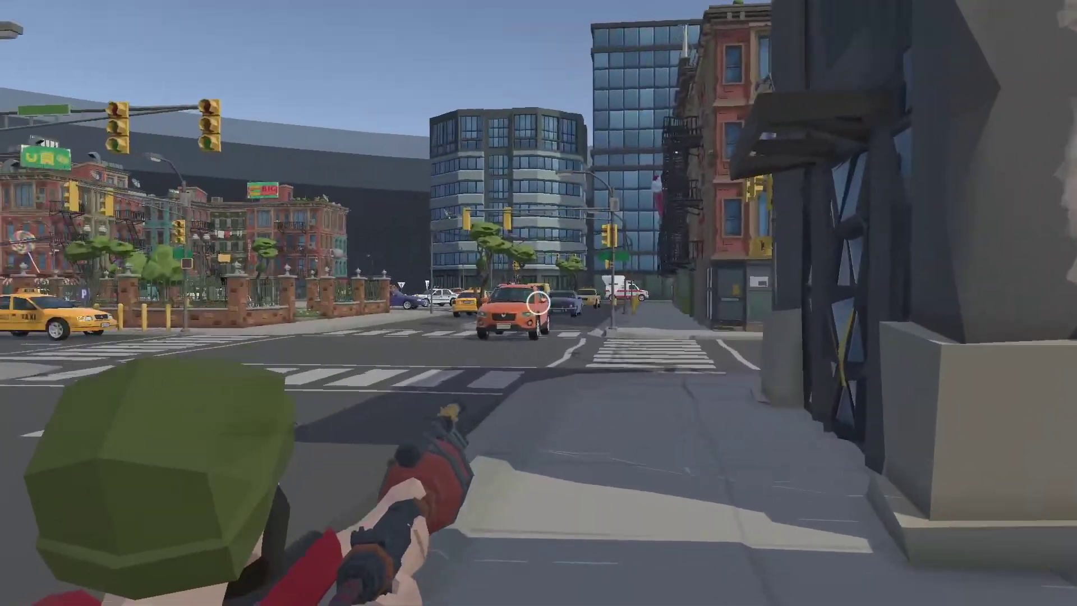
click(539, 302)
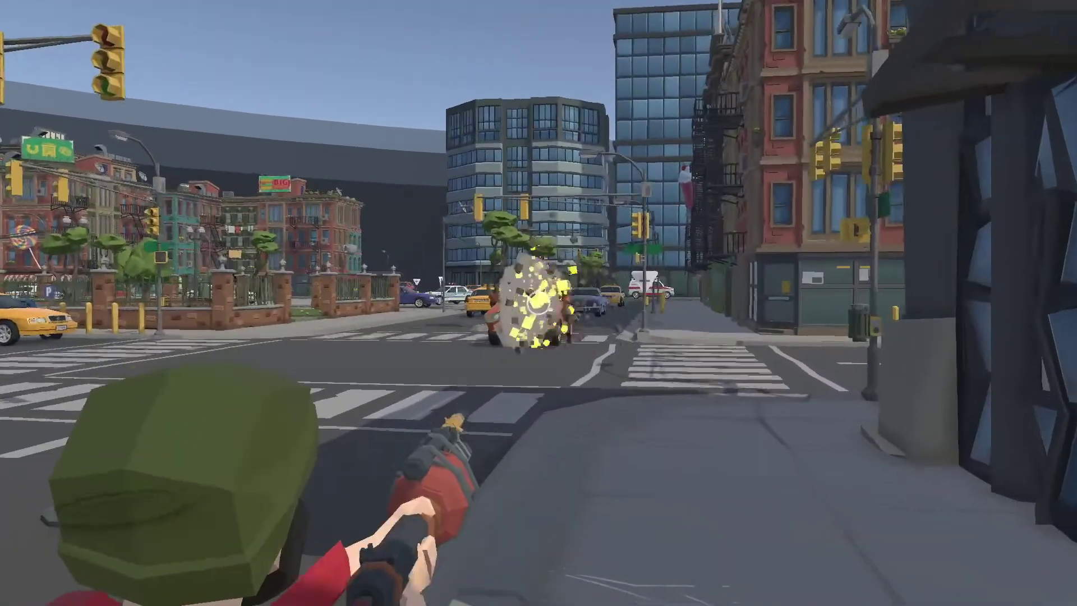
key(w)
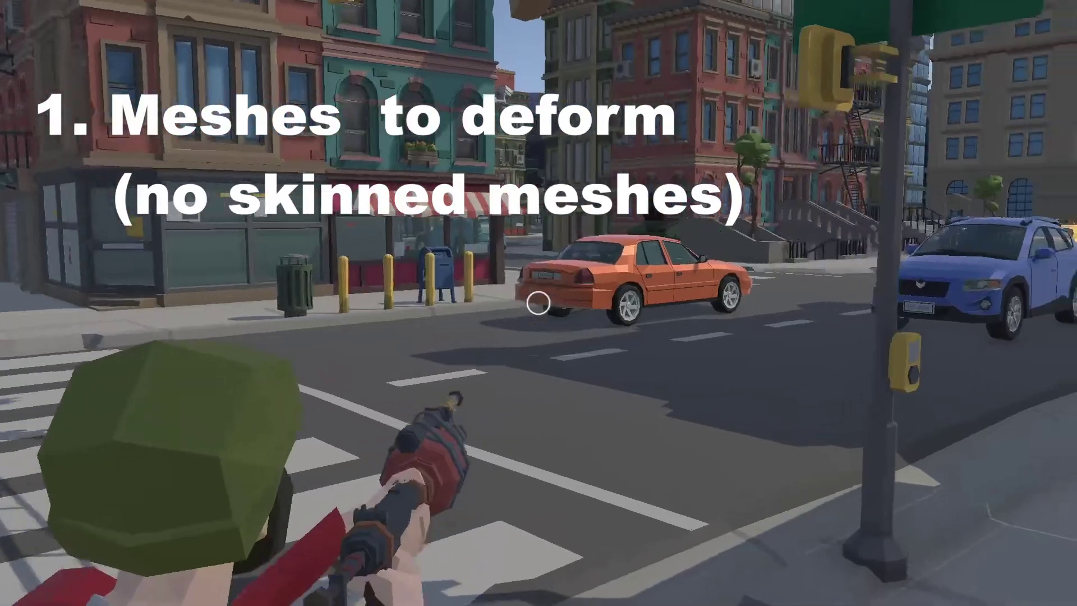
click(539, 302)
key(w)
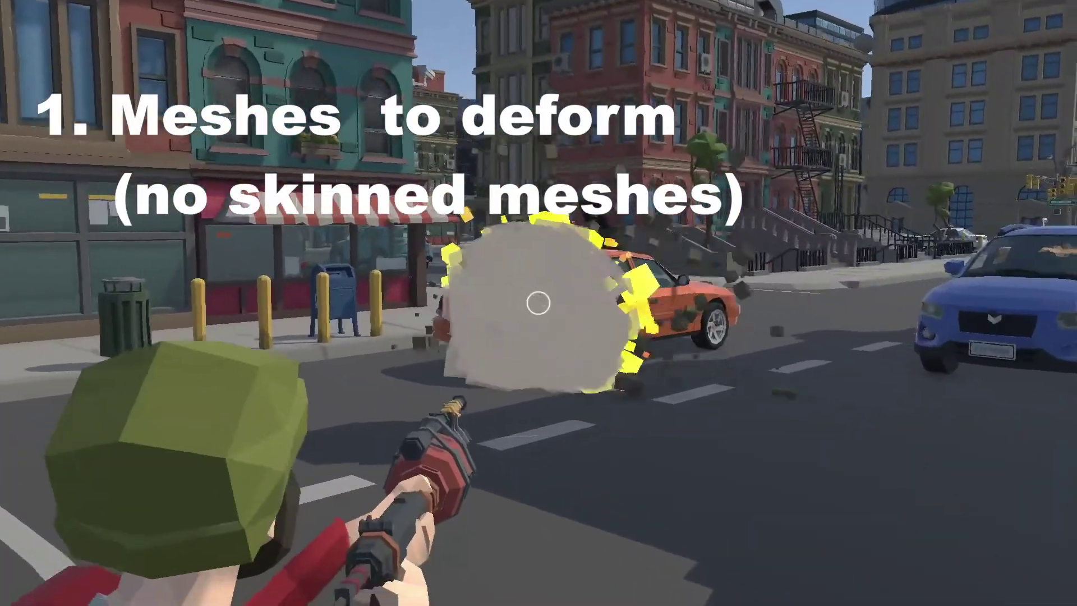
key(w)
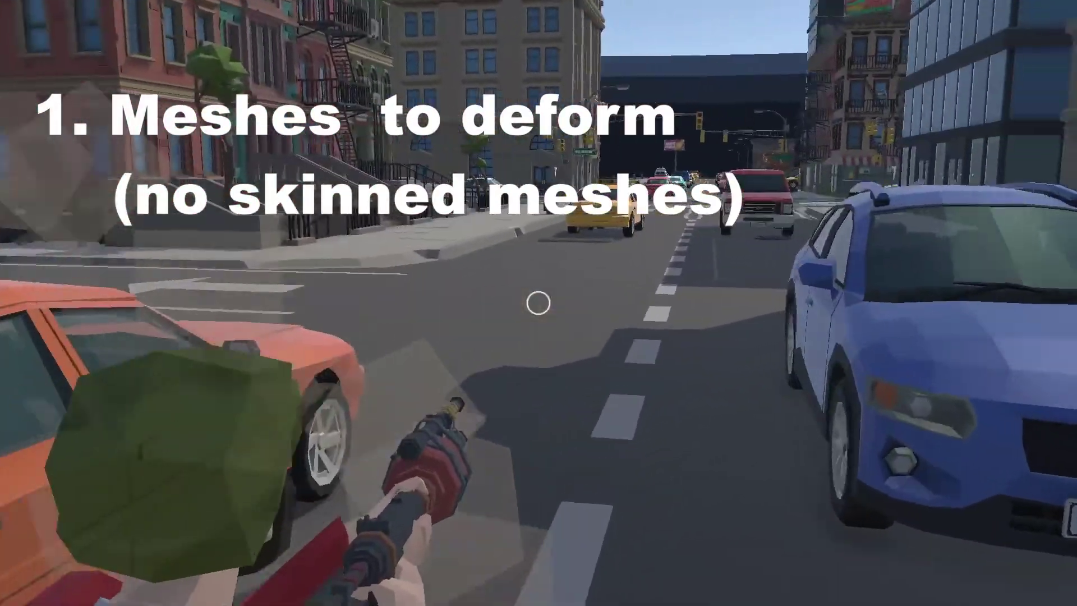
key(w)
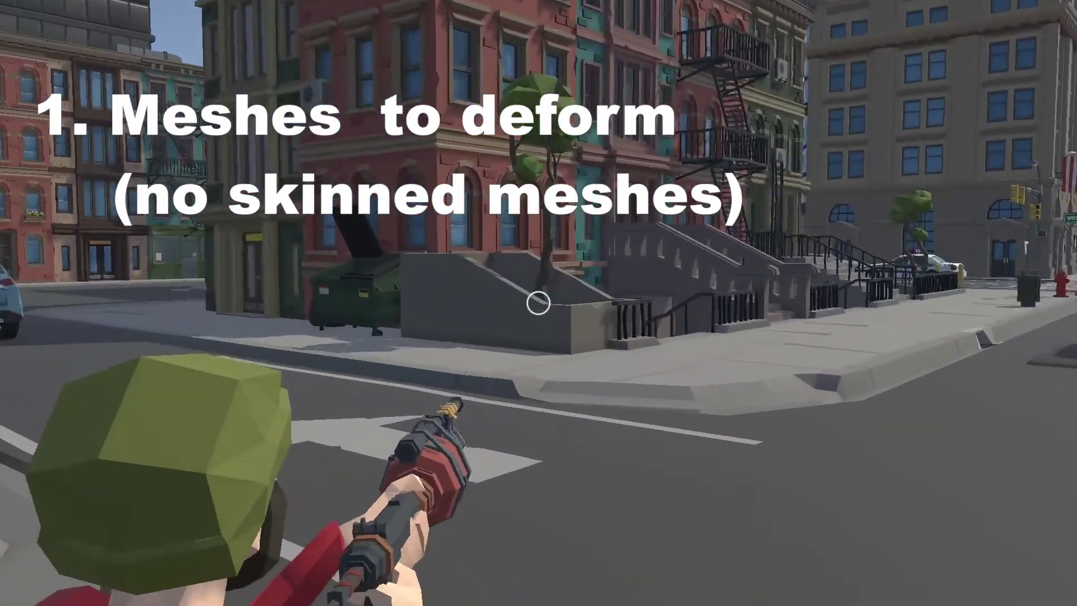
click(539, 303)
key(w)
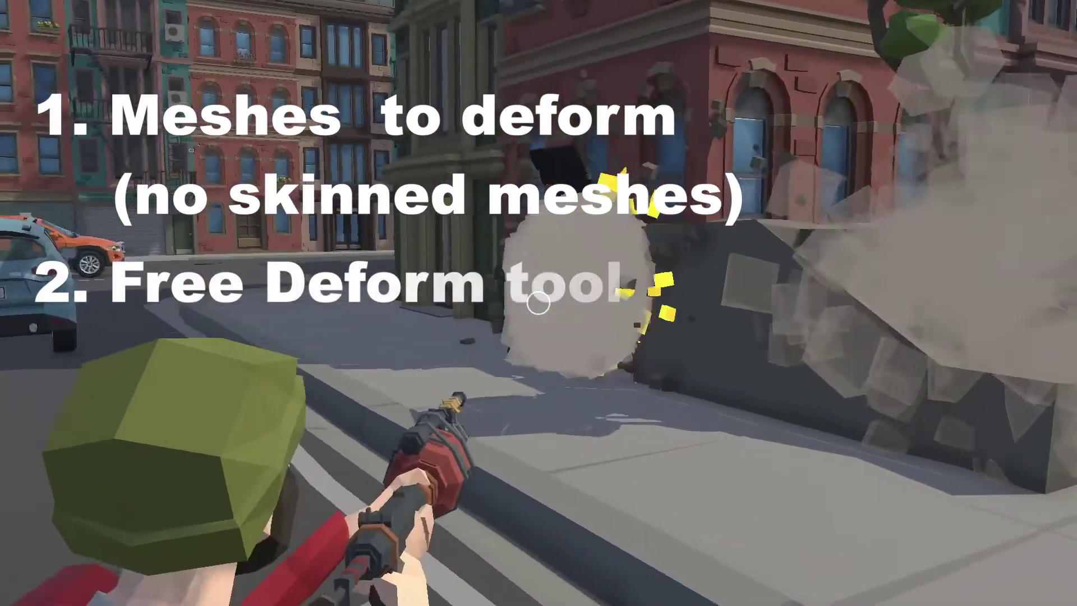
key(w)
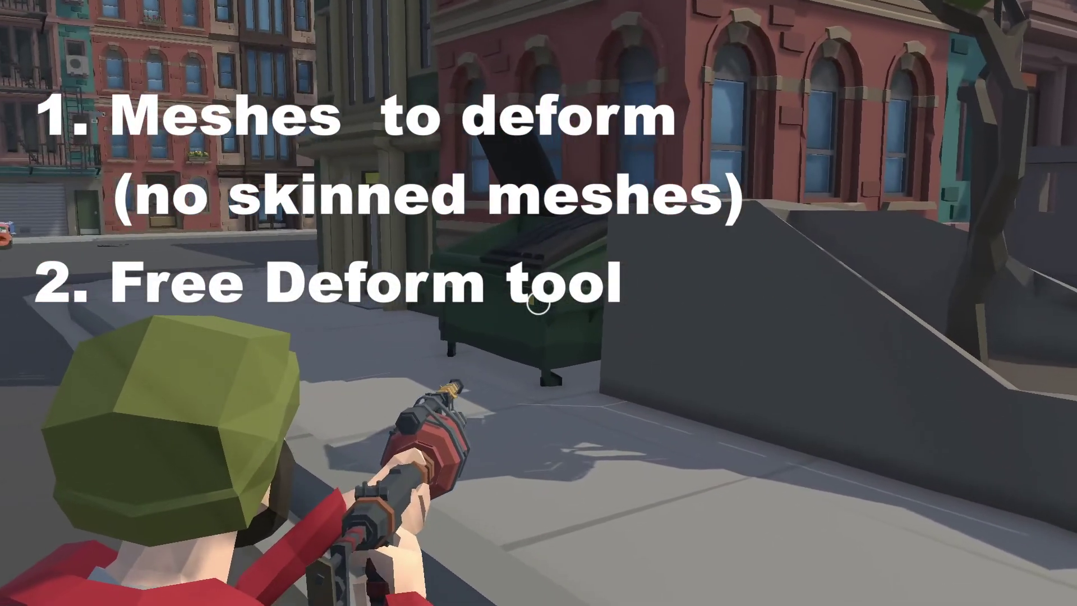
click(539, 303)
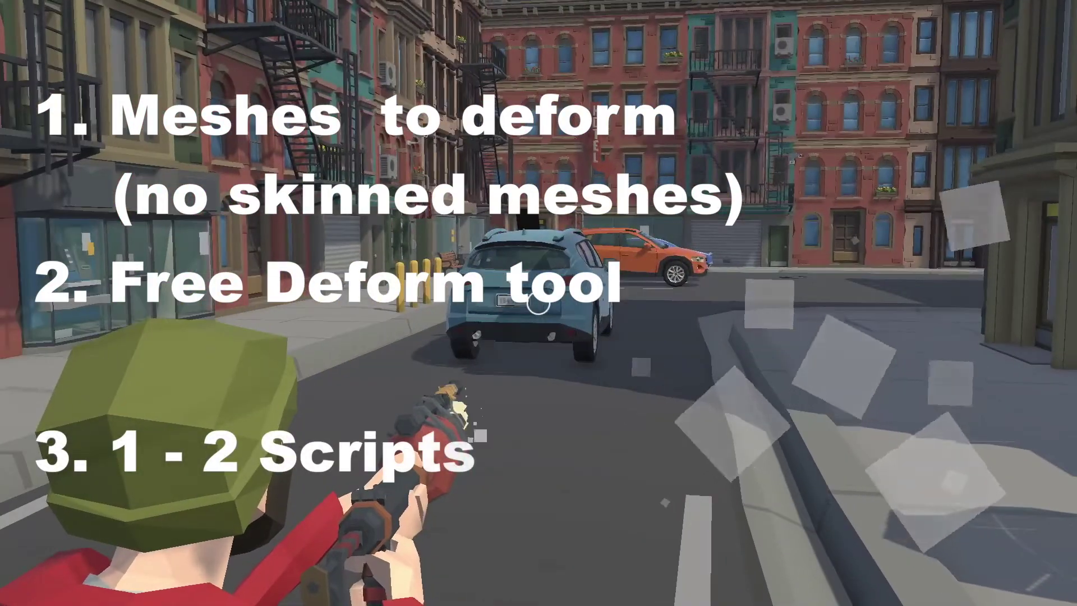
click(538, 303)
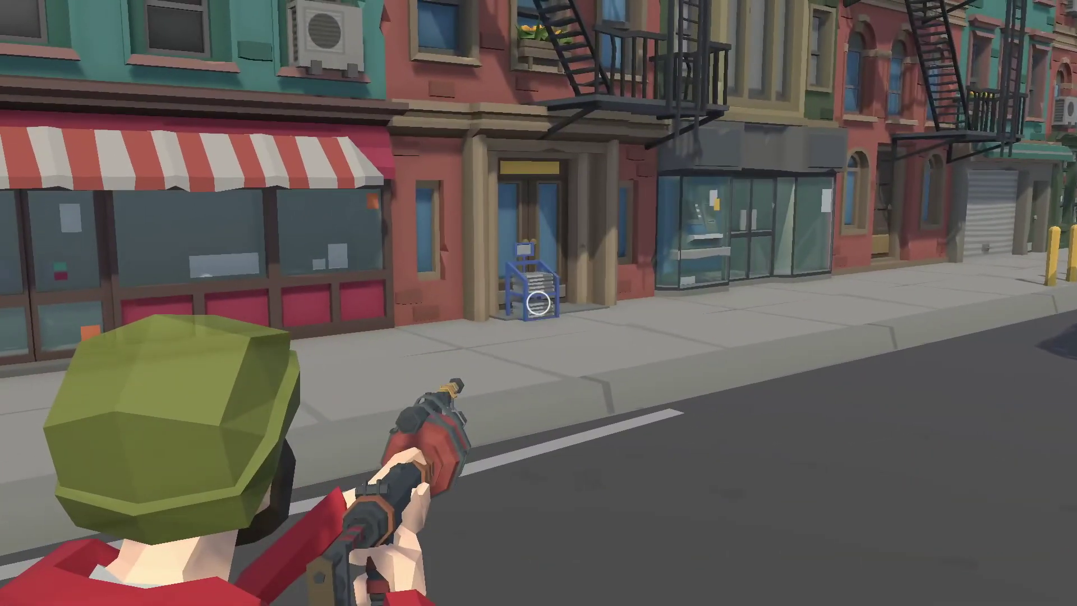
click(538, 303)
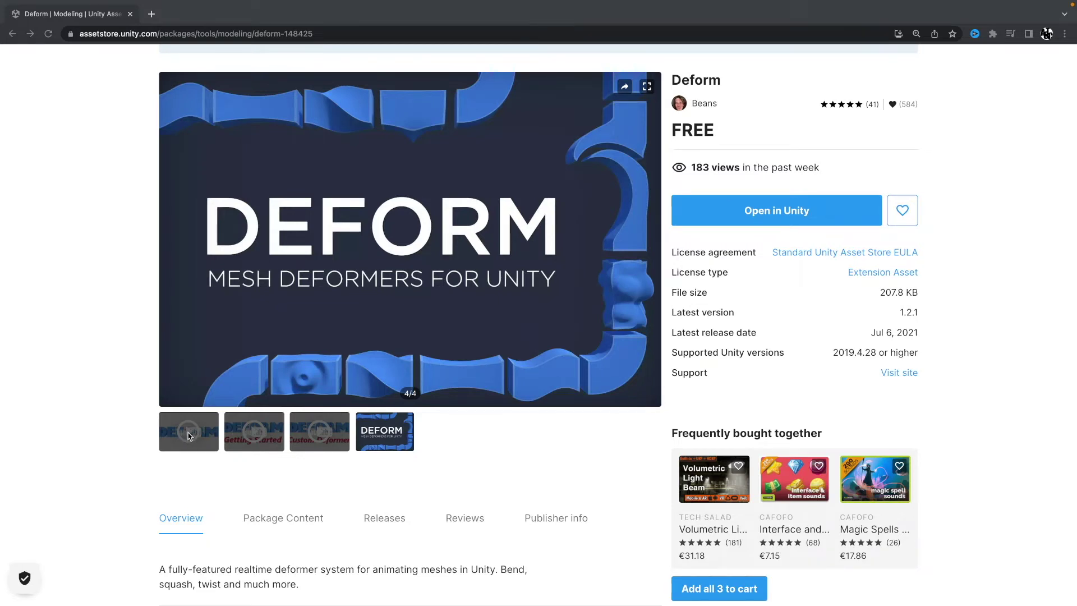
Step: View the Deform asset's first store preview and look up Deform under My Assets in Unity's Package Manager
click(189, 434)
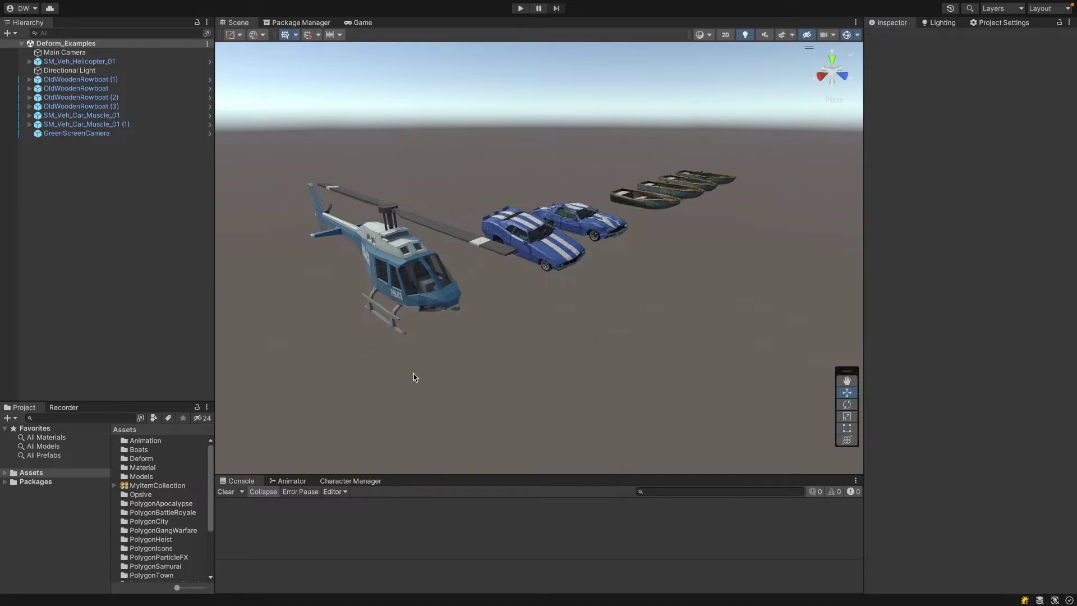
click(301, 26)
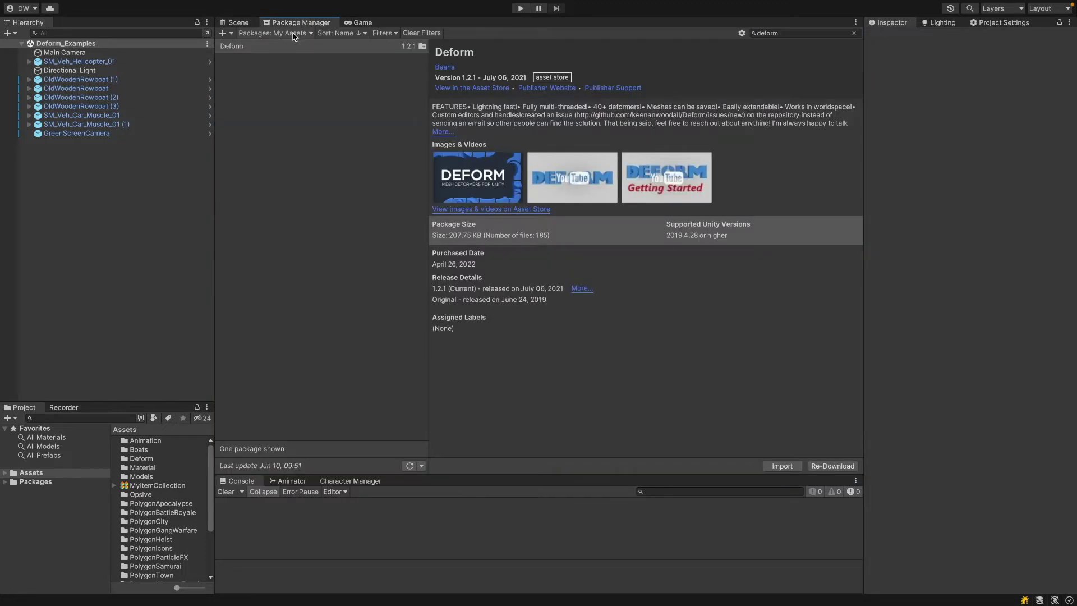
click(293, 33)
click(376, 101)
click(794, 34)
click(241, 23)
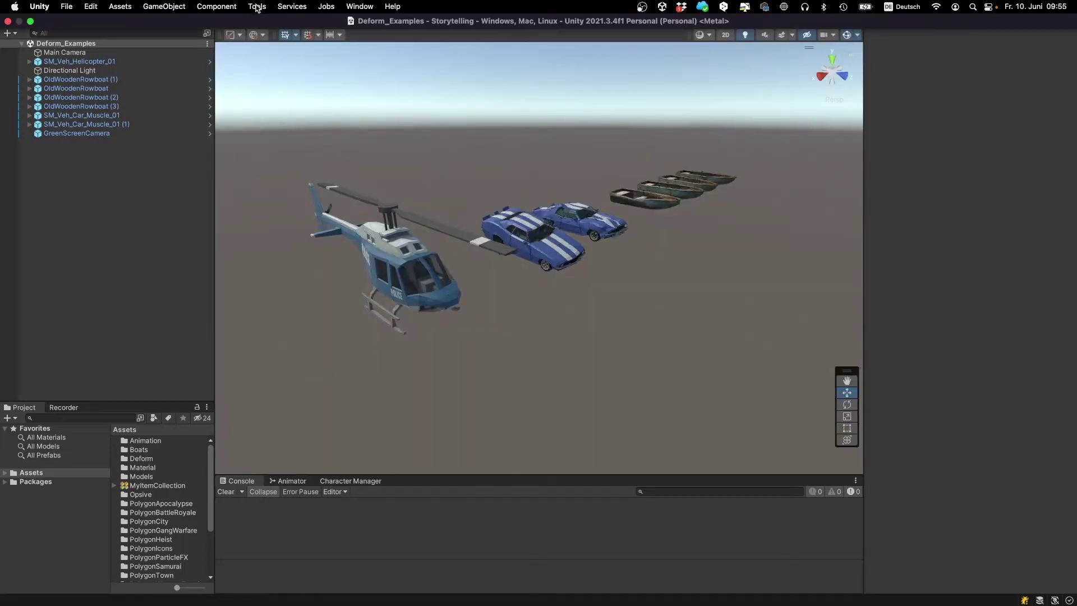
Step: Open the Deform Creator window and dock it between the Hierarchy and the Scene view
click(257, 7)
mouse_move(260, 41)
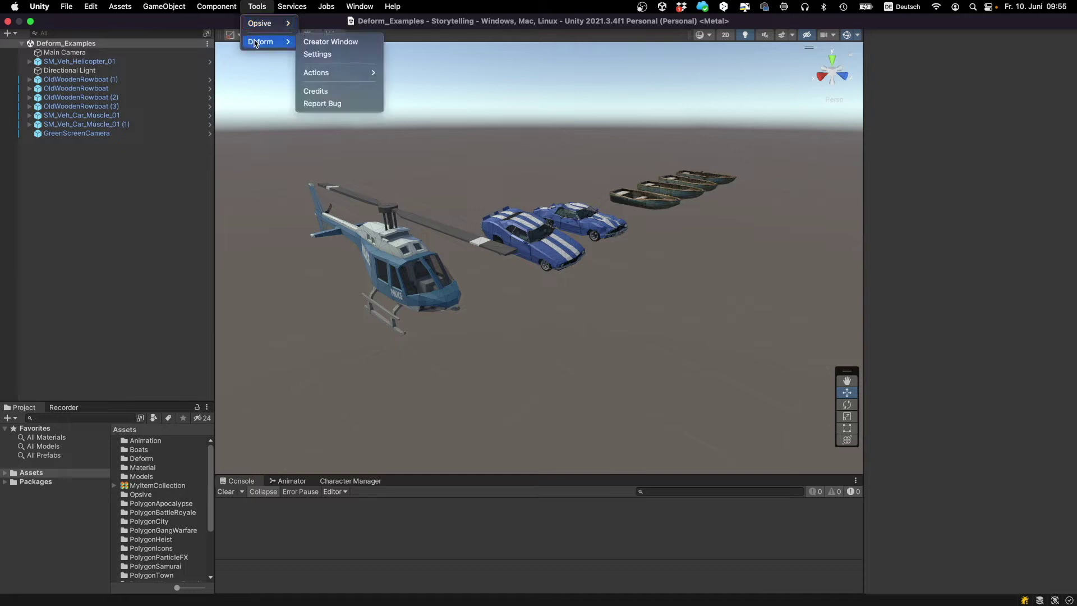
click(350, 42)
drag(48, 175, 346, 107)
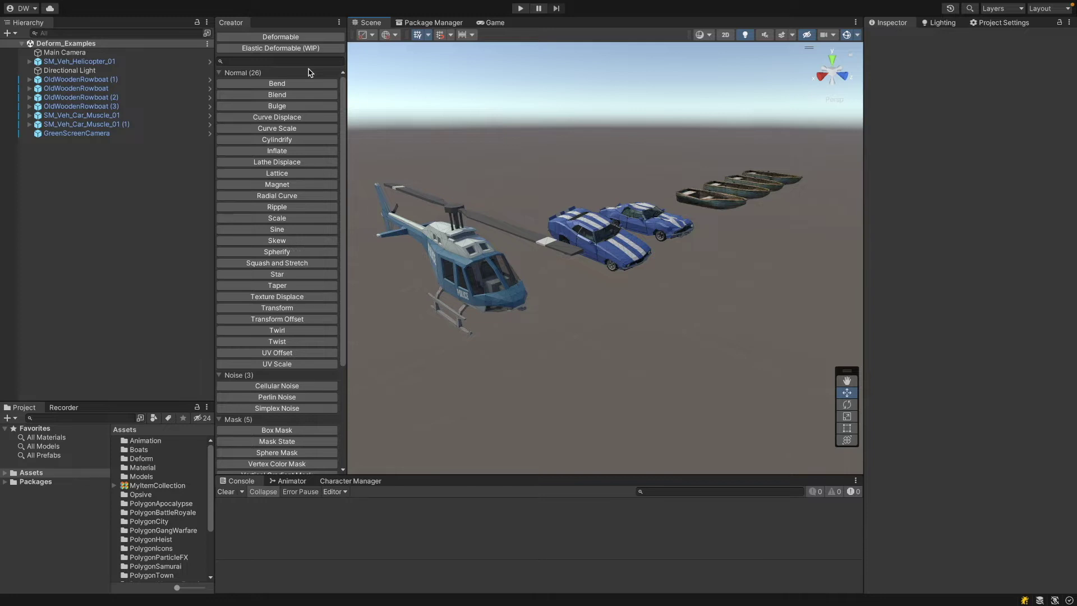
Step: Add a Deformable component to the SM_Veh_Helicopter_01 object in the scene
click(468, 261)
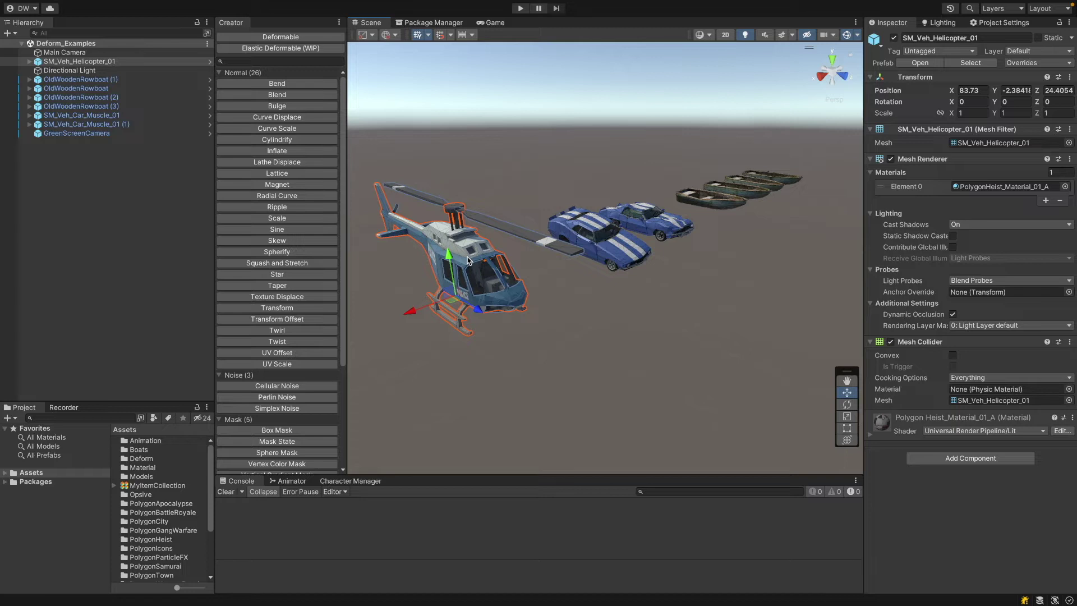
click(974, 459)
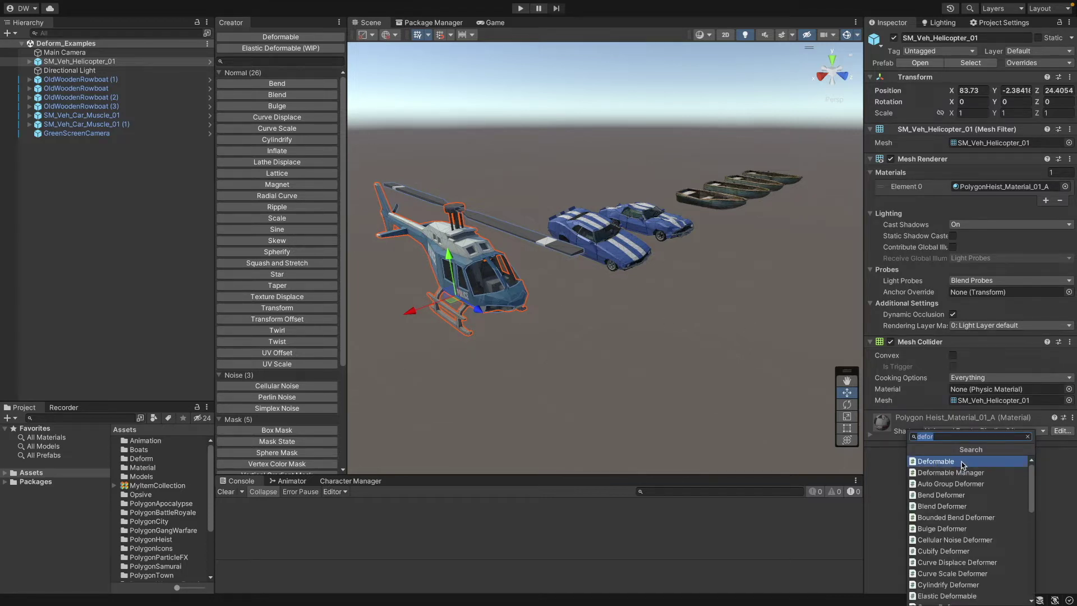
click(963, 463)
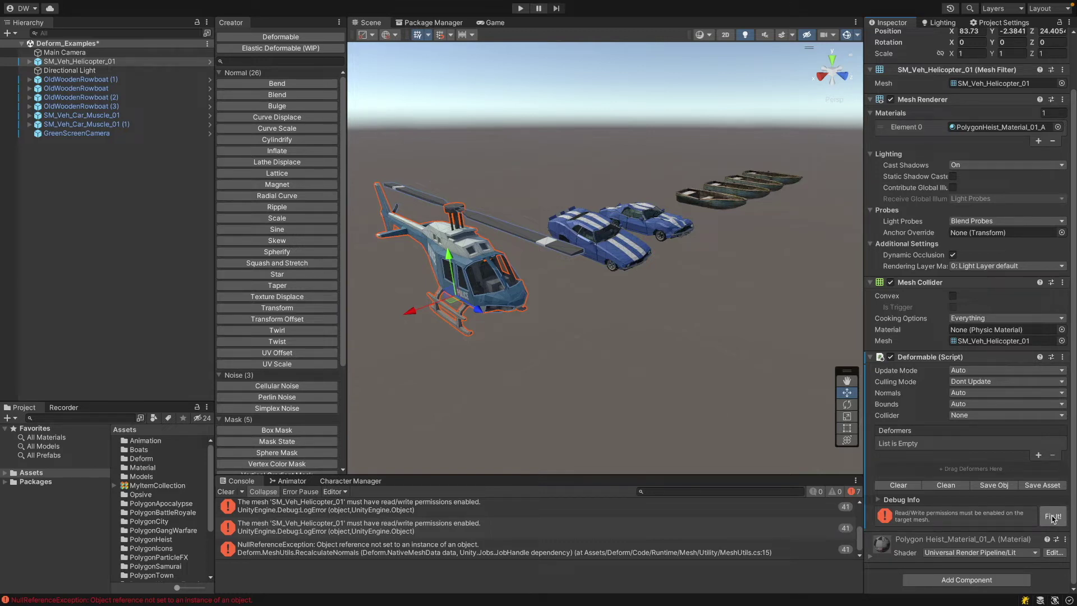
Step: Locate the SM_Veh_Helicopter_01 source model through its mesh and enable Read/Write in its import settings, applying the change
click(1014, 84)
click(143, 456)
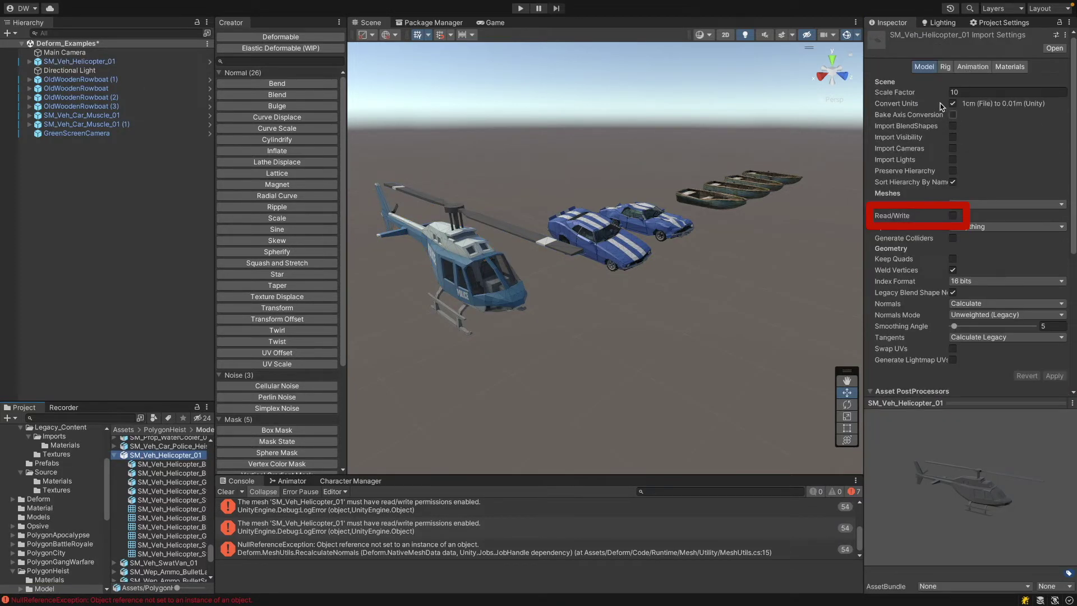
click(952, 215)
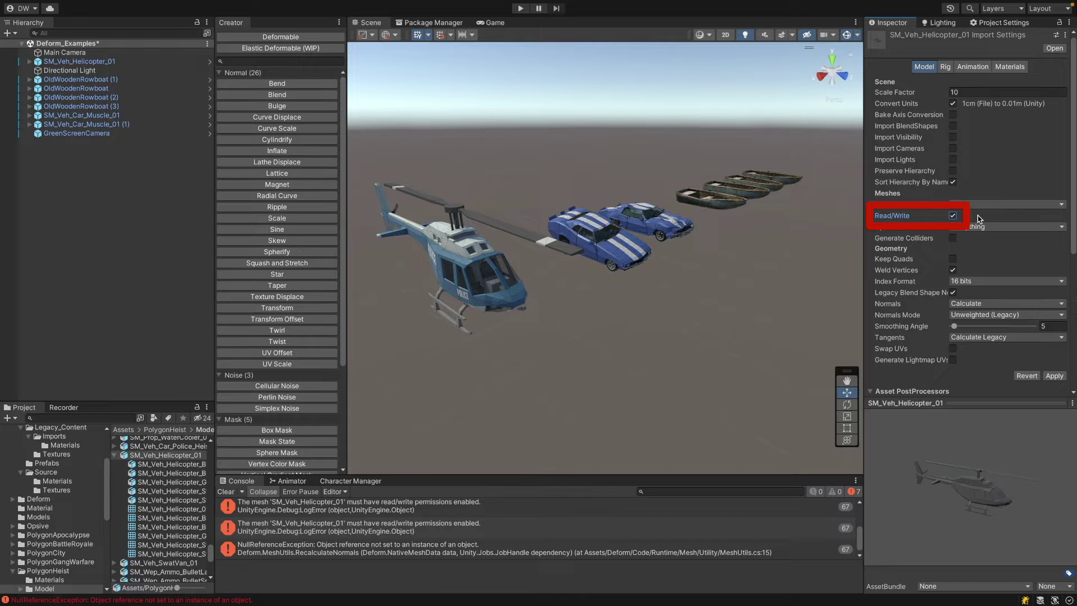
click(1054, 380)
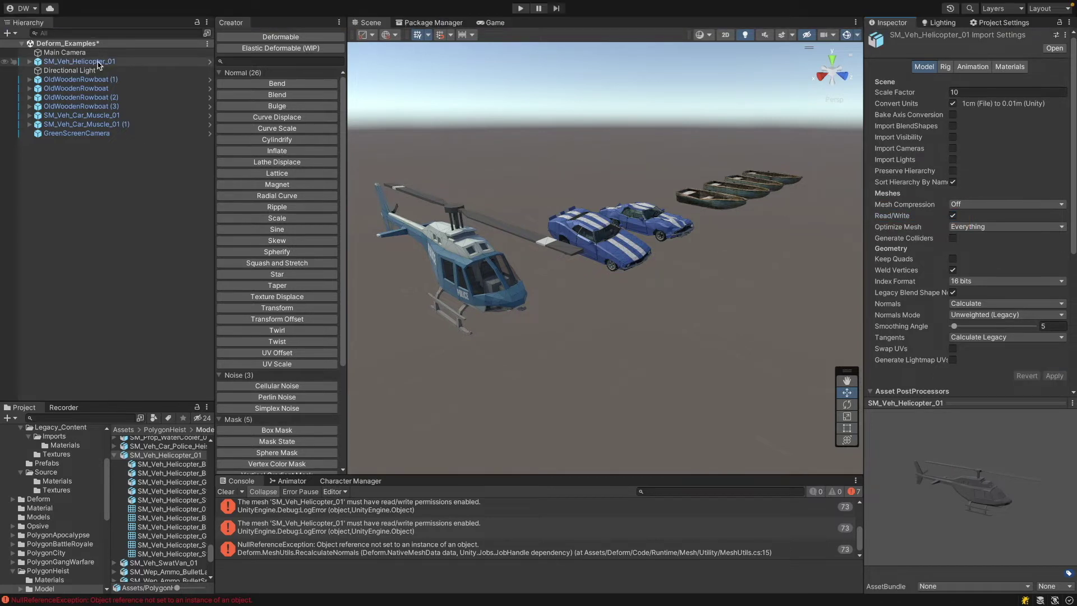
Step: Clear the console errors and collapse the helicopter's Mesh Collider, Mesh Renderer and Mesh Filter components
click(95, 63)
scroll(939, 488, down, 2)
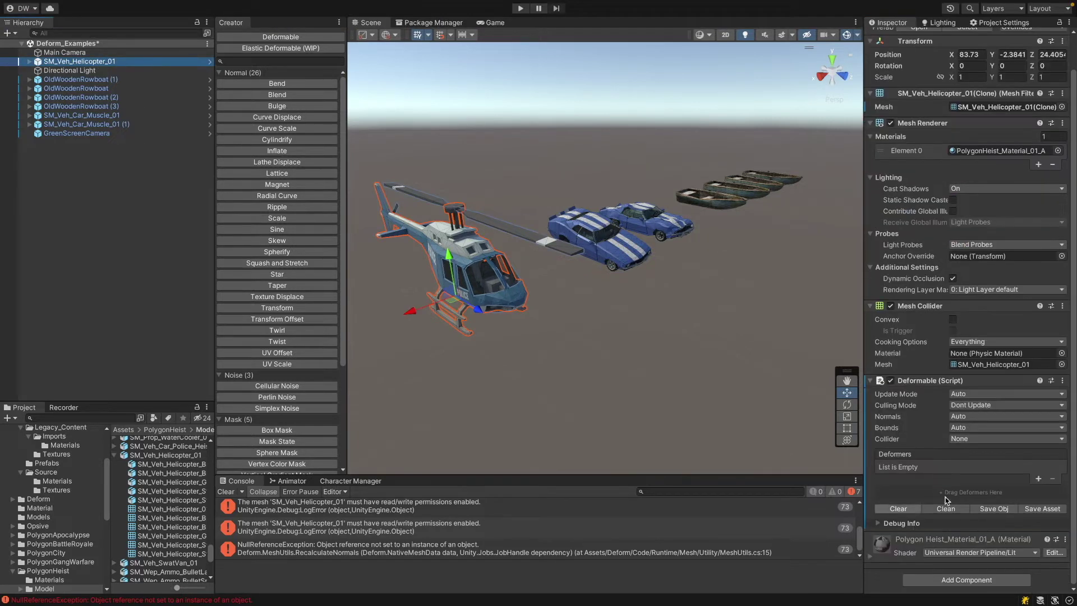
click(225, 491)
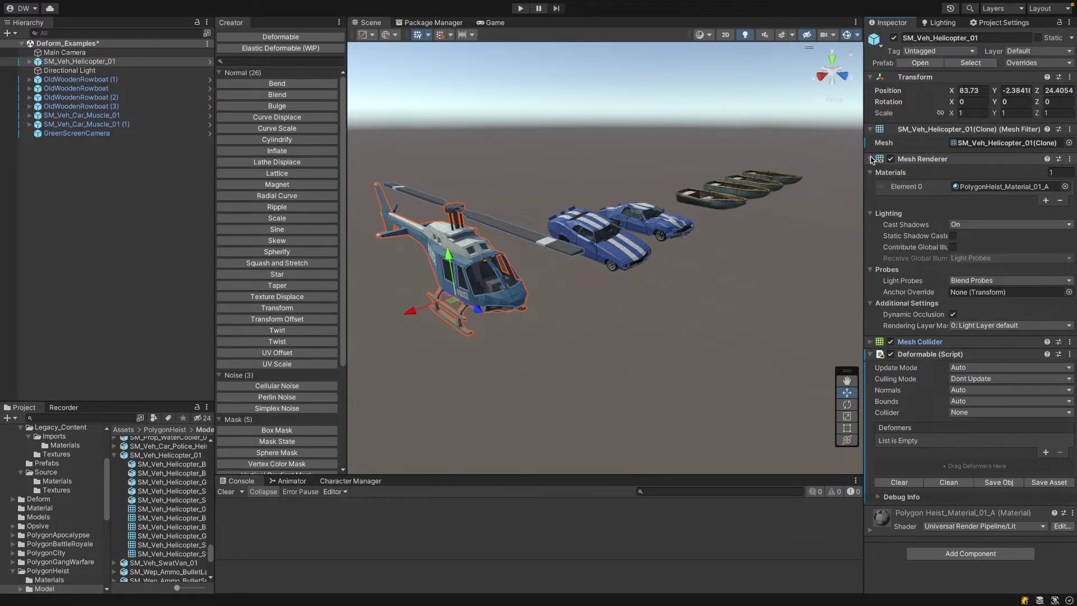
click(870, 158)
click(871, 129)
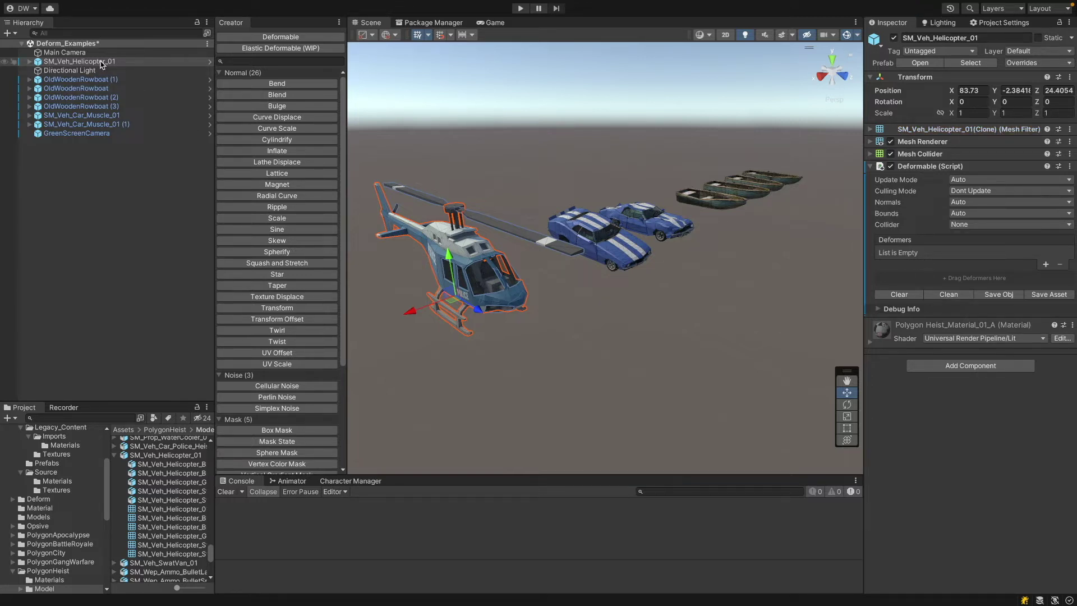
Step: Add a Perlin Noise deformer to the helicopter and show the settings of the new child object
click(124, 63)
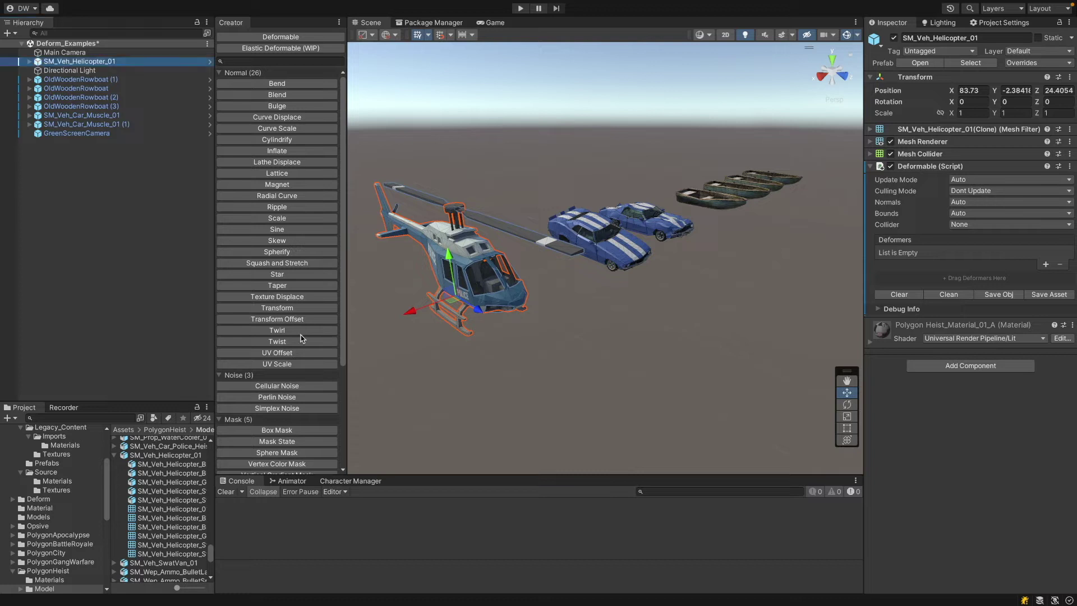
scroll(302, 338, down, 2)
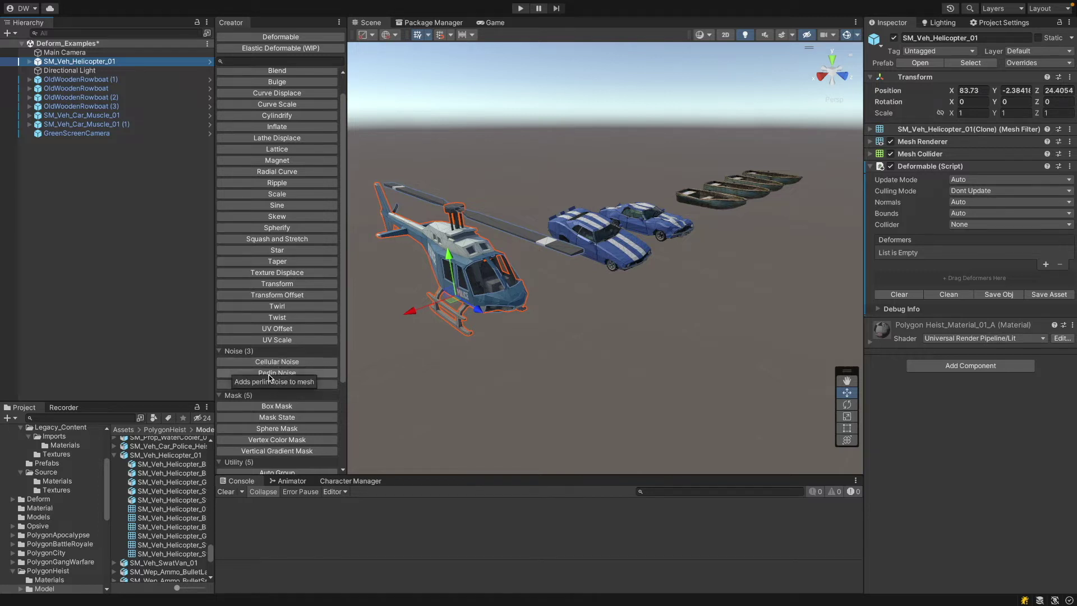
click(269, 373)
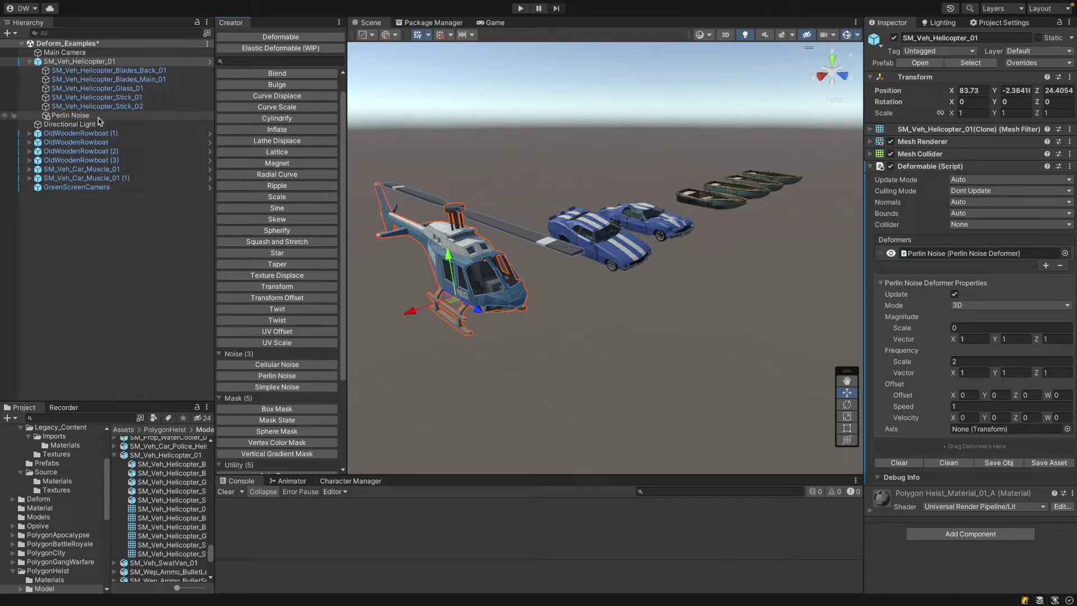
click(84, 115)
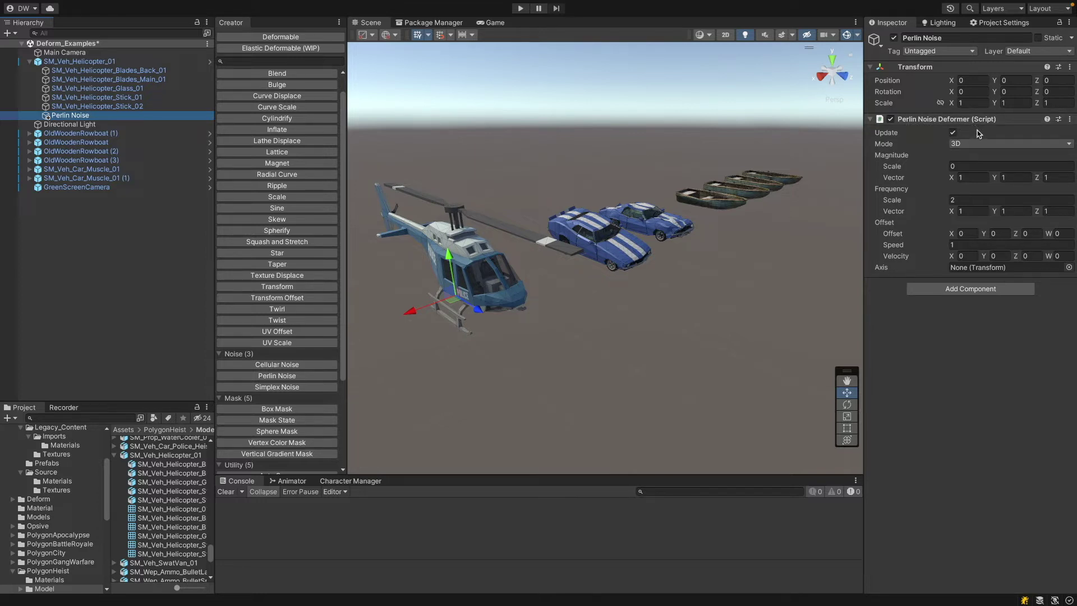
Step: Try Perlin Noise magnitude scales between 0.18 and 0.57 on the helicopter's Deformable component, ending at 0.45
click(102, 62)
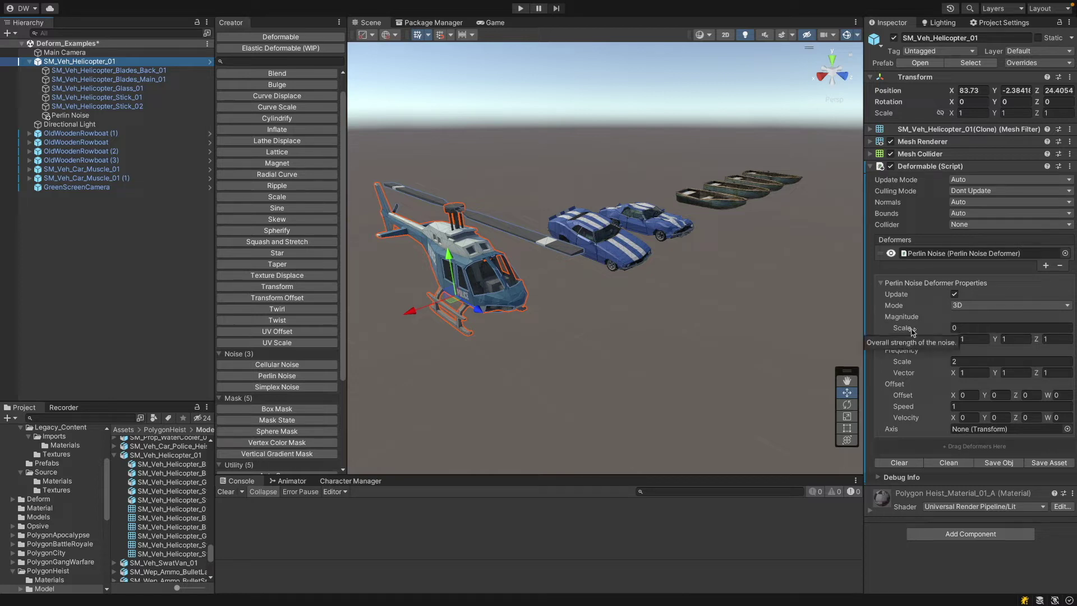
click(943, 331)
mouse_move(942, 332)
mouse_down()
mouse_move(984, 331)
mouse_move(954, 328)
mouse_up()
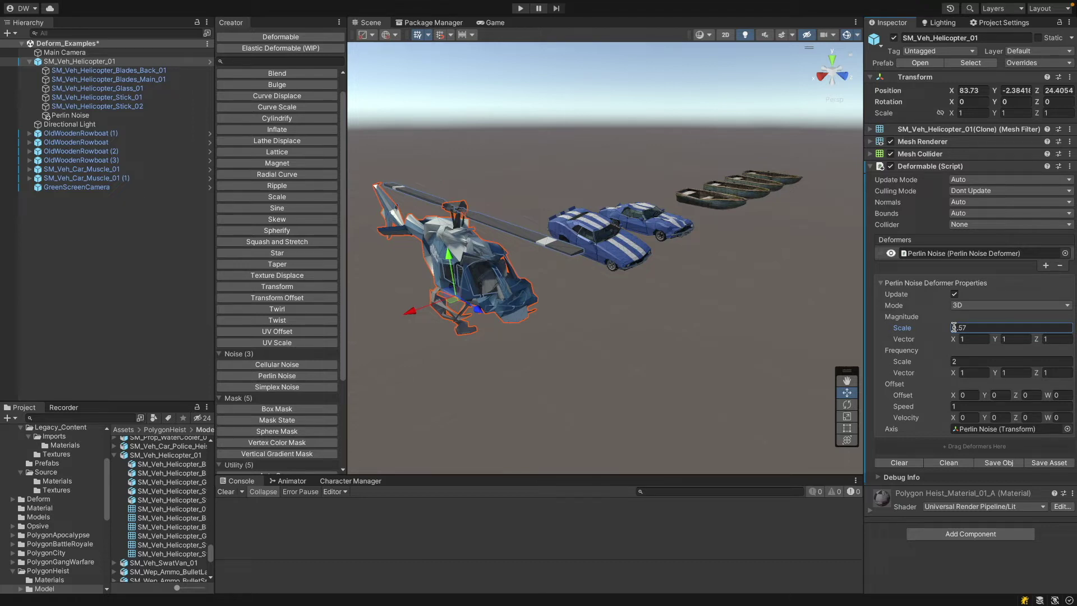
drag(954, 327, 935, 332)
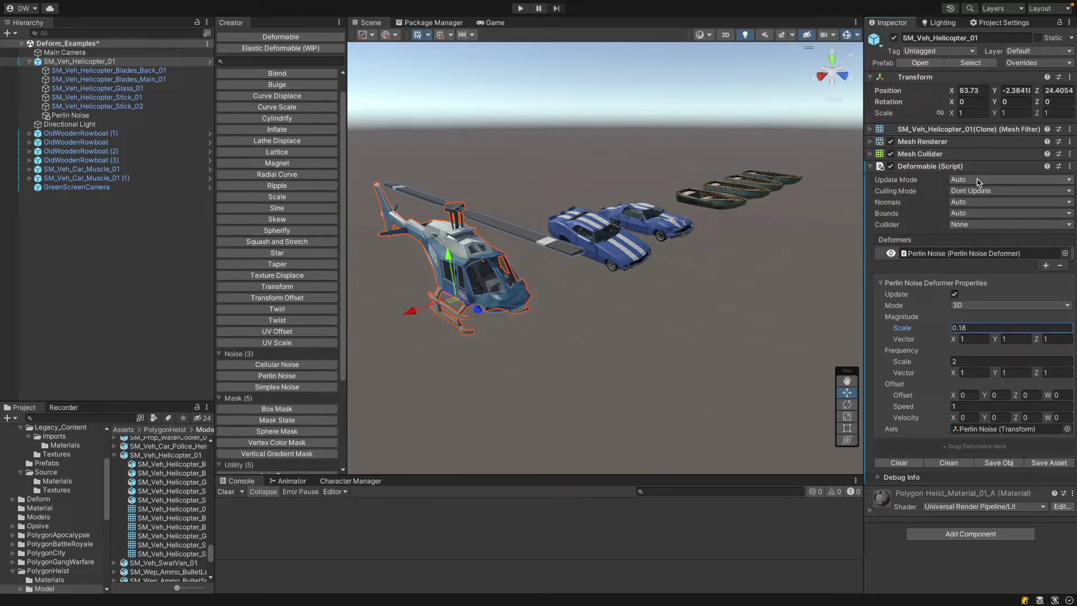
drag(937, 330, 942, 331)
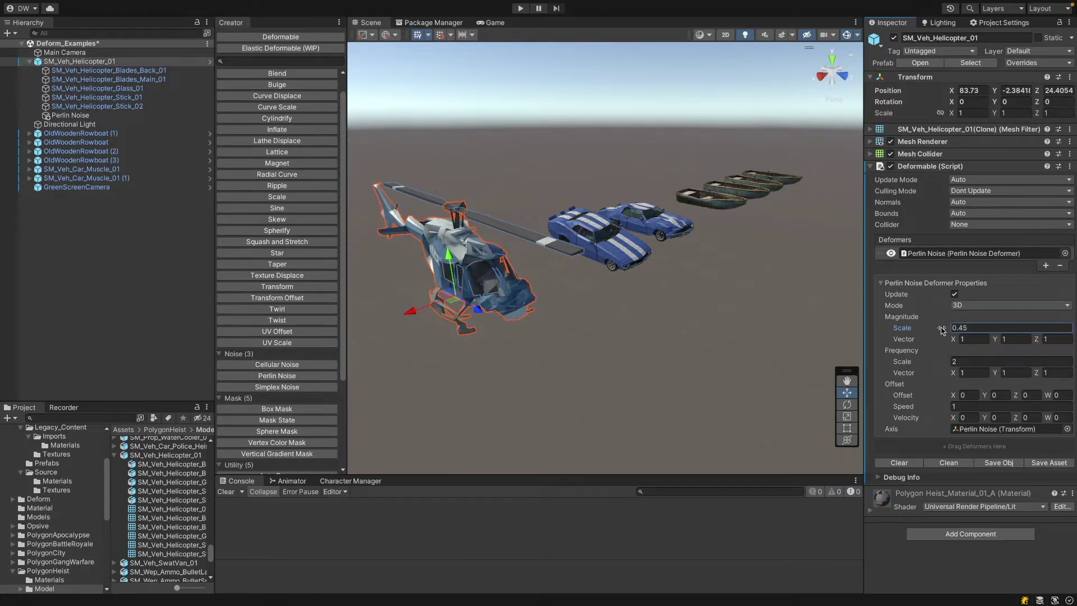
Step: Test the Deformable's Pause update mode by raising the noise magnitude scale to 2.46 before restoring Auto
click(976, 180)
click(971, 193)
drag(947, 335, 979, 332)
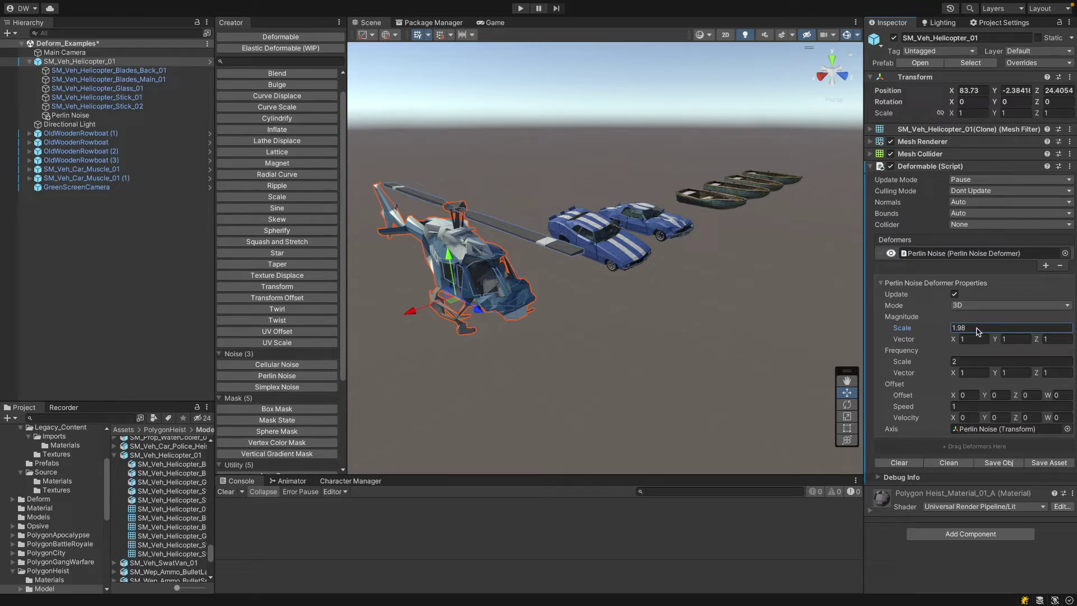
click(981, 180)
click(983, 173)
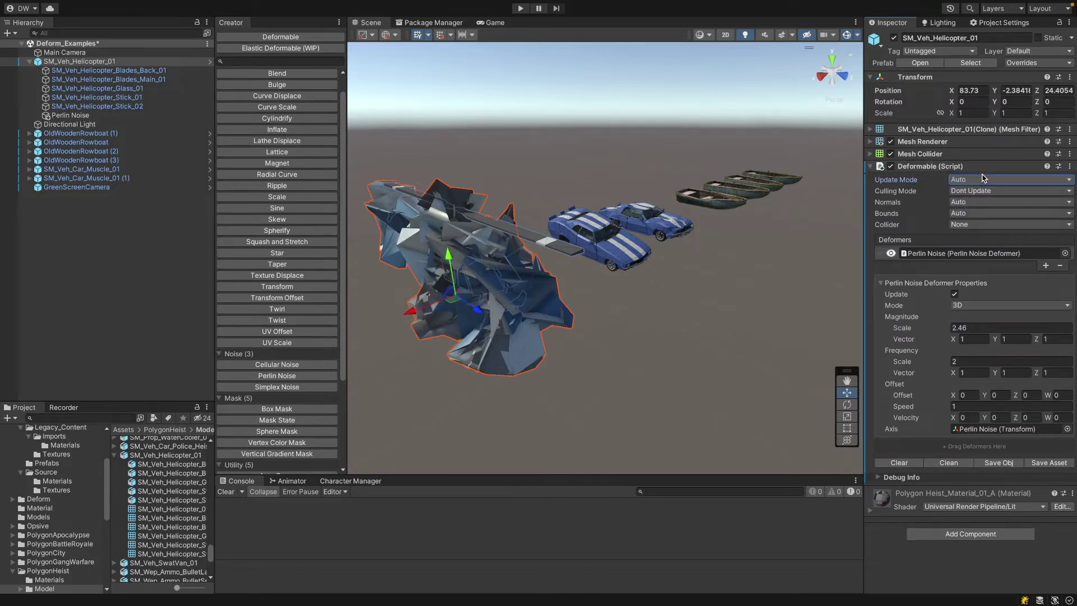
Step: Set the helicopter's Perlin Noise magnitude scale to 0.56
click(940, 329)
drag(939, 330, 911, 331)
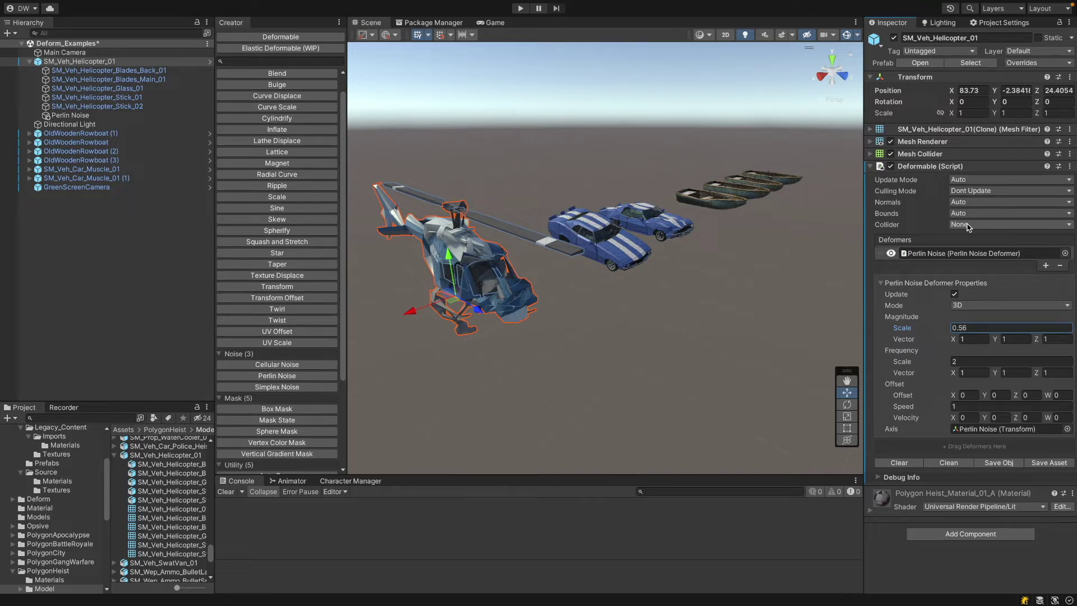
Step: Set the helicopter Deformable's collider option to Auto and assign the helicopter's own Mesh Collider to it
click(967, 225)
click(969, 240)
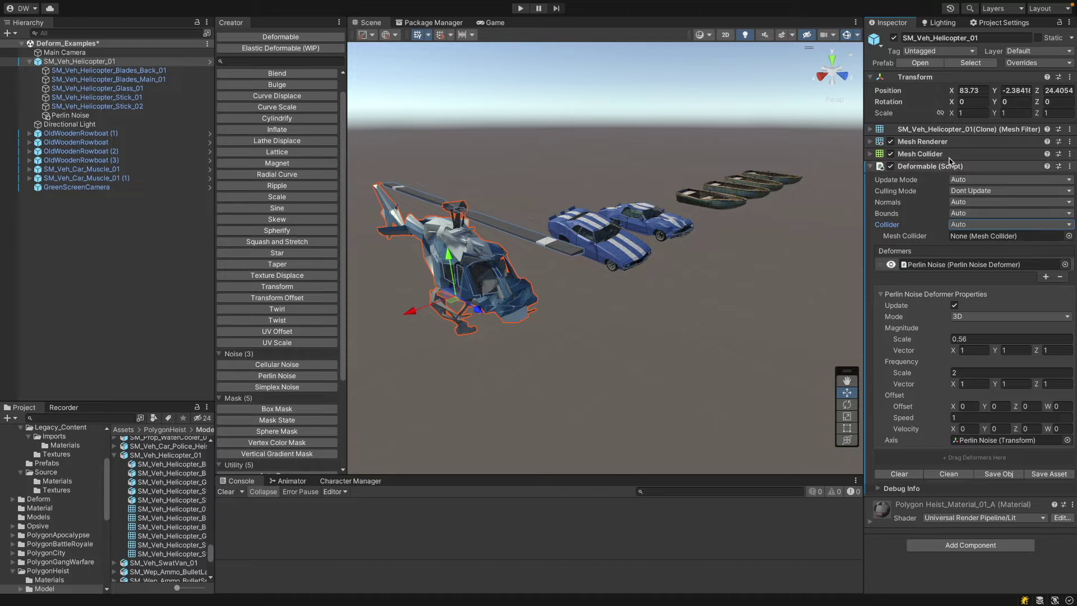
drag(939, 154, 972, 239)
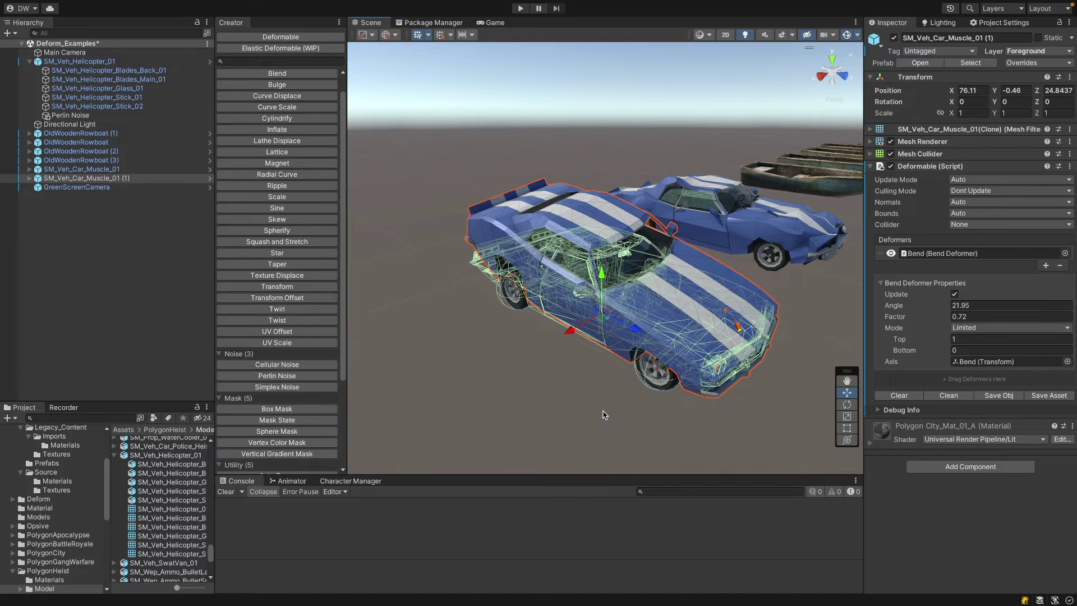
Step: Set the Bend deformer's angle to 20.58 on SM_Veh_Car_Muscle_01 (1) and select the muscle car behind it
click(604, 415)
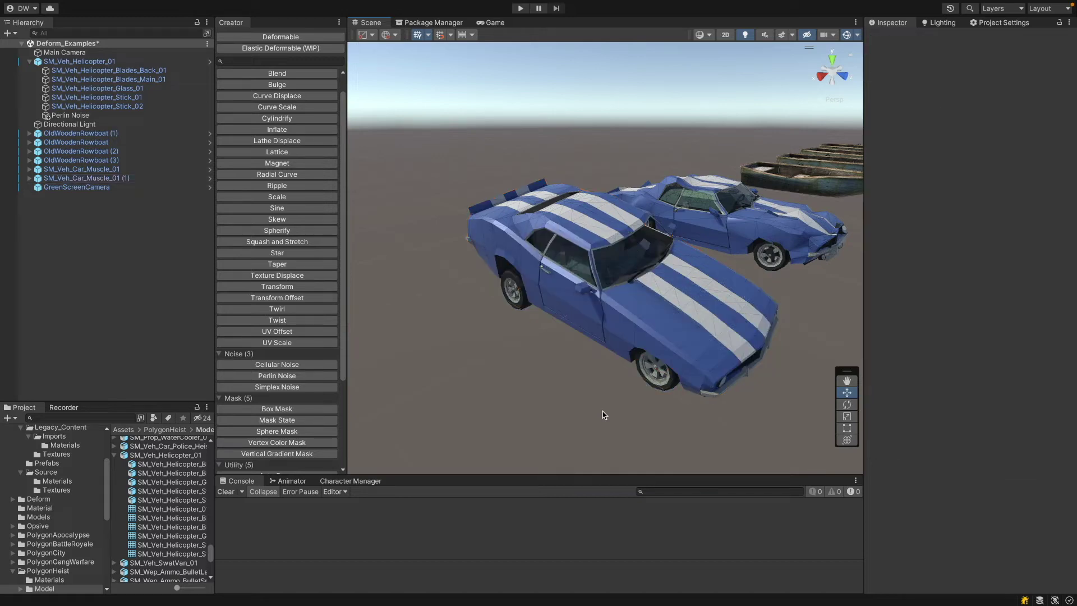
click(694, 347)
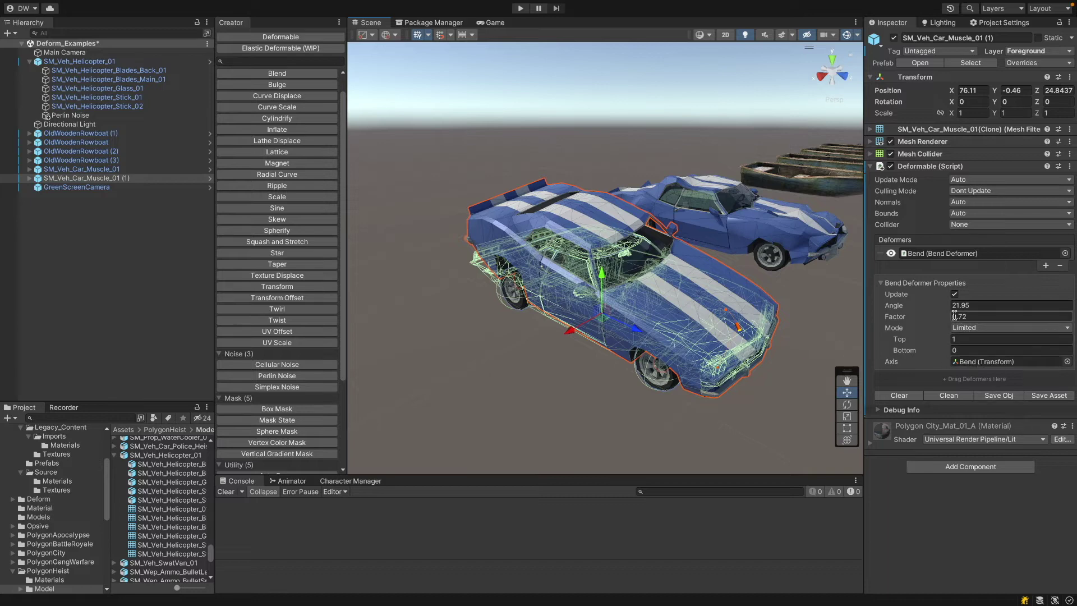
drag(945, 305, 920, 307)
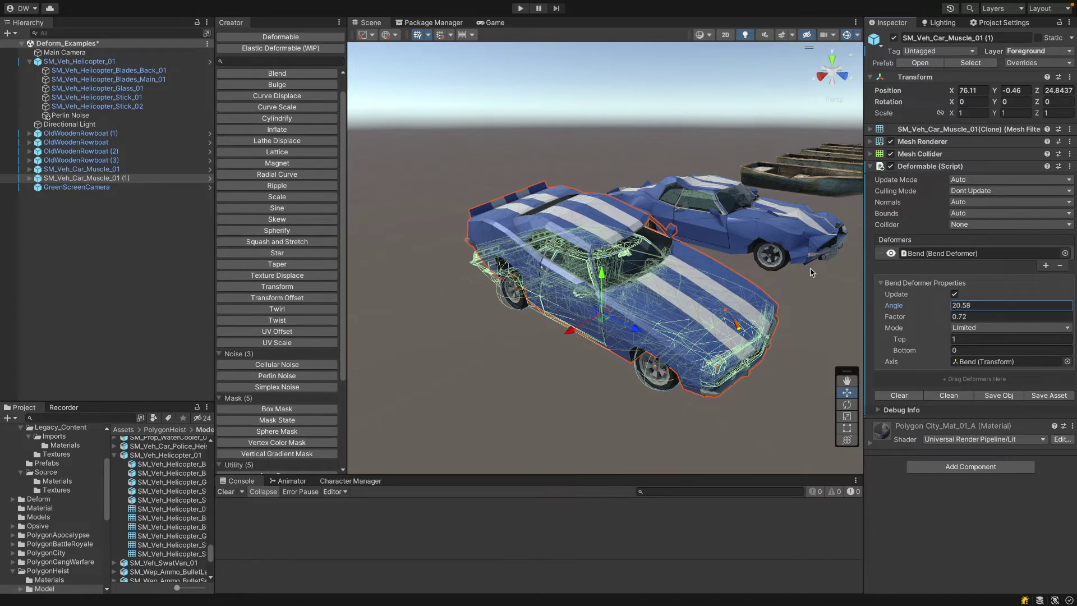
click(787, 232)
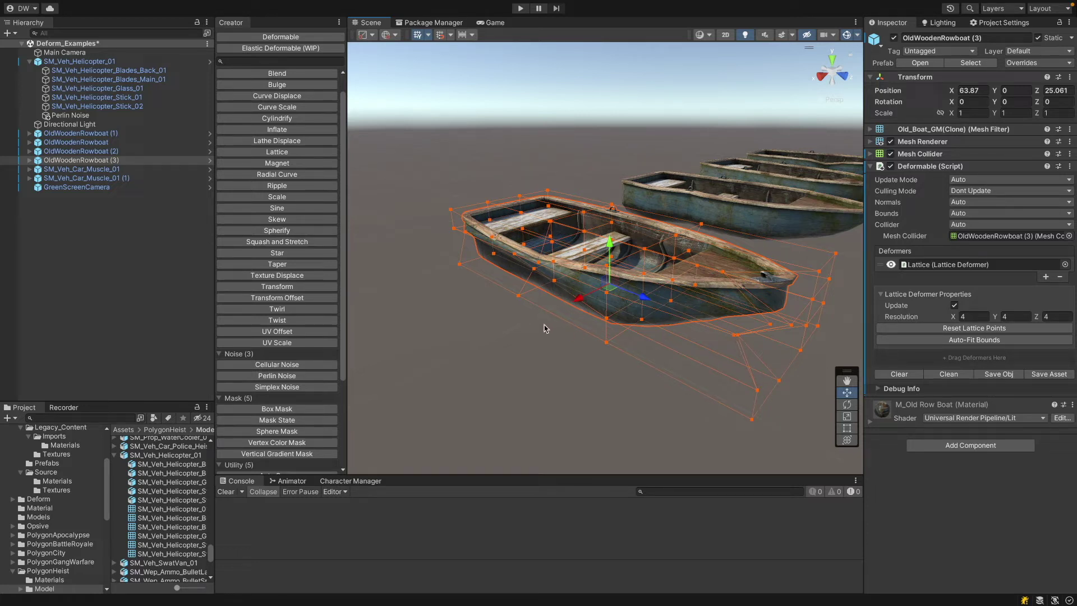
Step: Adjust a Lattice deformer control point on the side of OldWoodenRowboat (3)
alt+drag(474, 323, 799, 278)
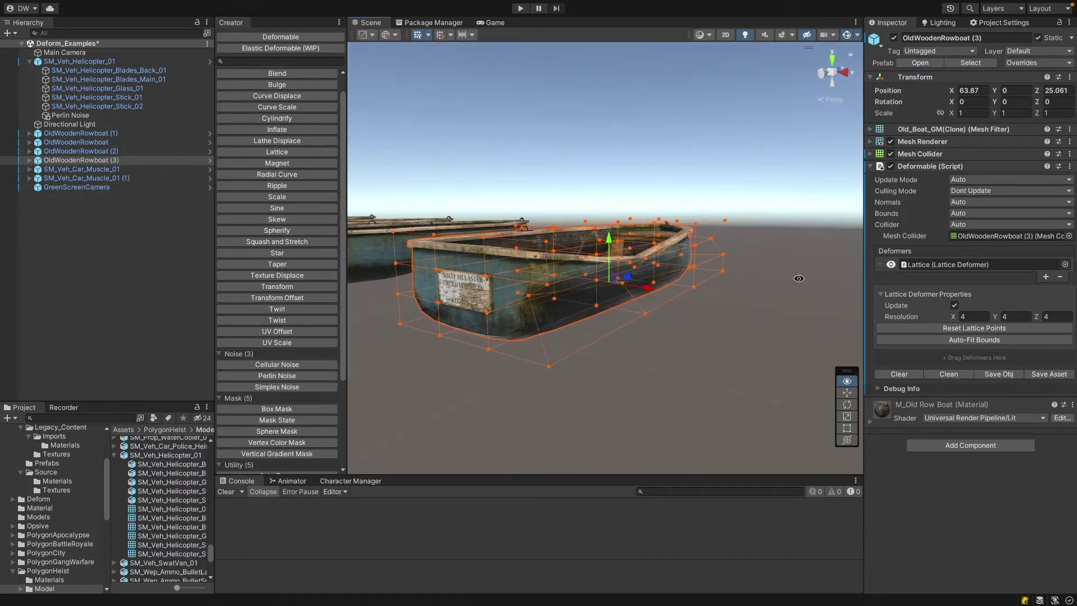
click(529, 296)
mouse_move(572, 307)
mouse_down()
mouse_move(606, 316)
mouse_move(557, 310)
mouse_move(572, 311)
mouse_up()
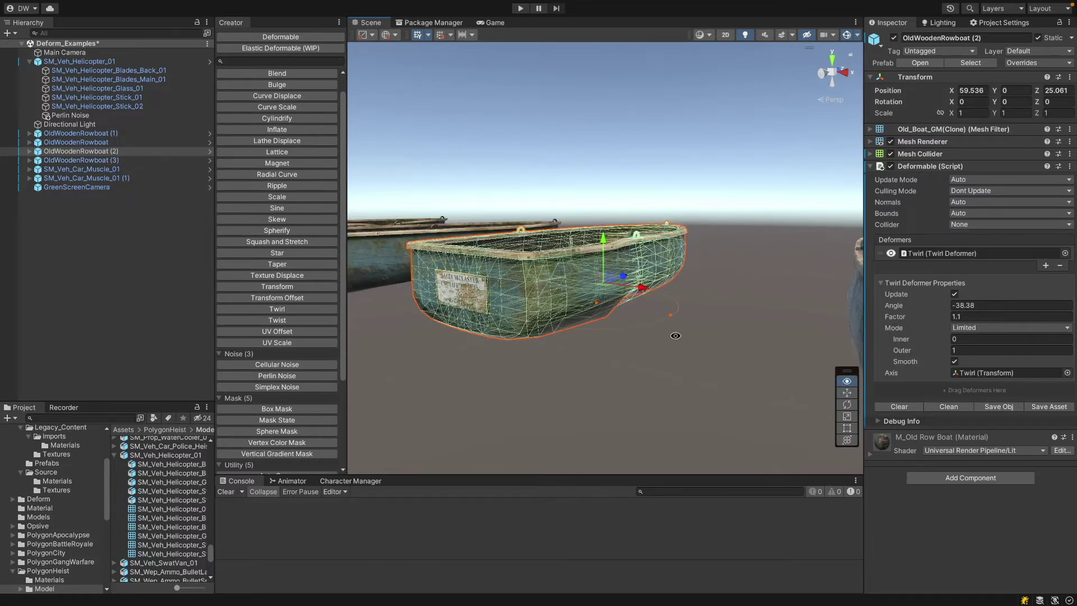
Step: Disable the Mesh Collider on OldWoodenRowboat (2) and adjust its Twirl deformer angle
alt+drag(676, 337, 577, 425)
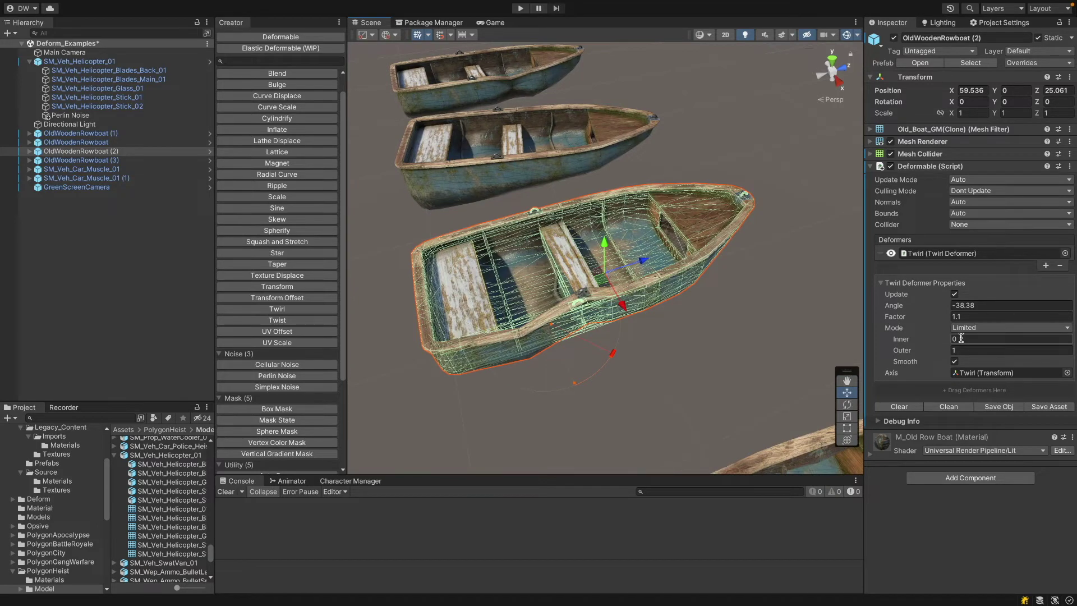
click(890, 153)
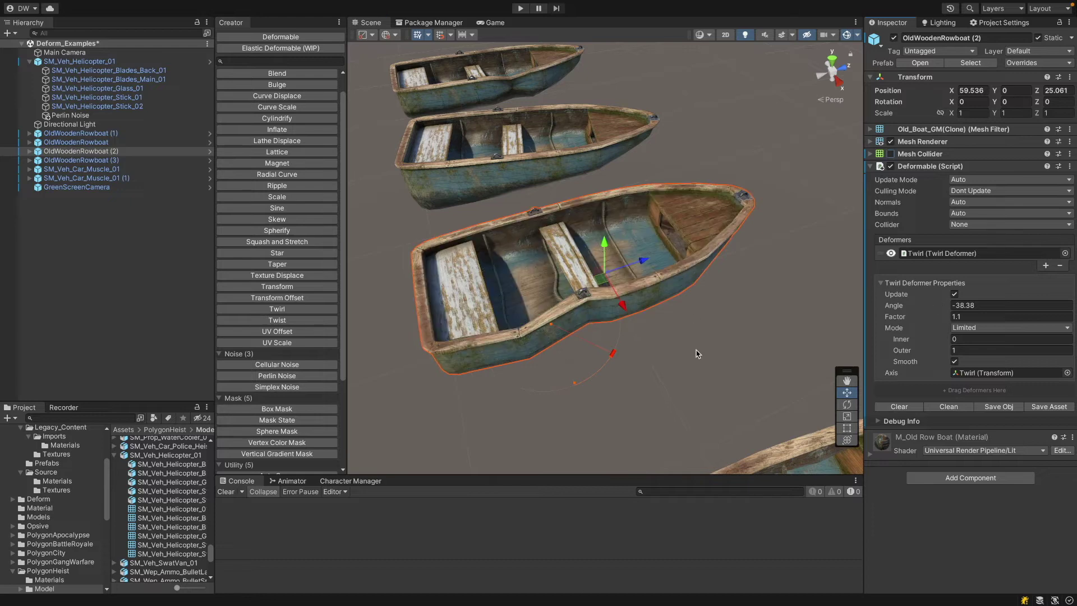
alt+drag(662, 372, 628, 300)
mouse_move(942, 307)
mouse_down()
mouse_move(916, 313)
mouse_move(963, 313)
mouse_move(949, 313)
mouse_up()
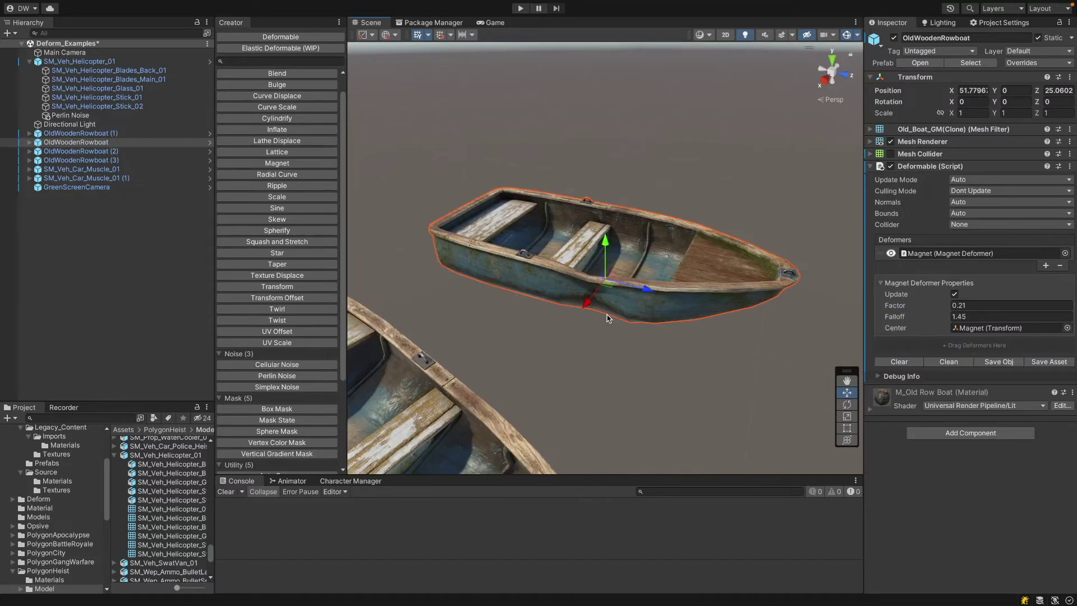
Step: Select the Magnet deformer object under OldWoodenRowboat and move it along the boat's hull
click(601, 316)
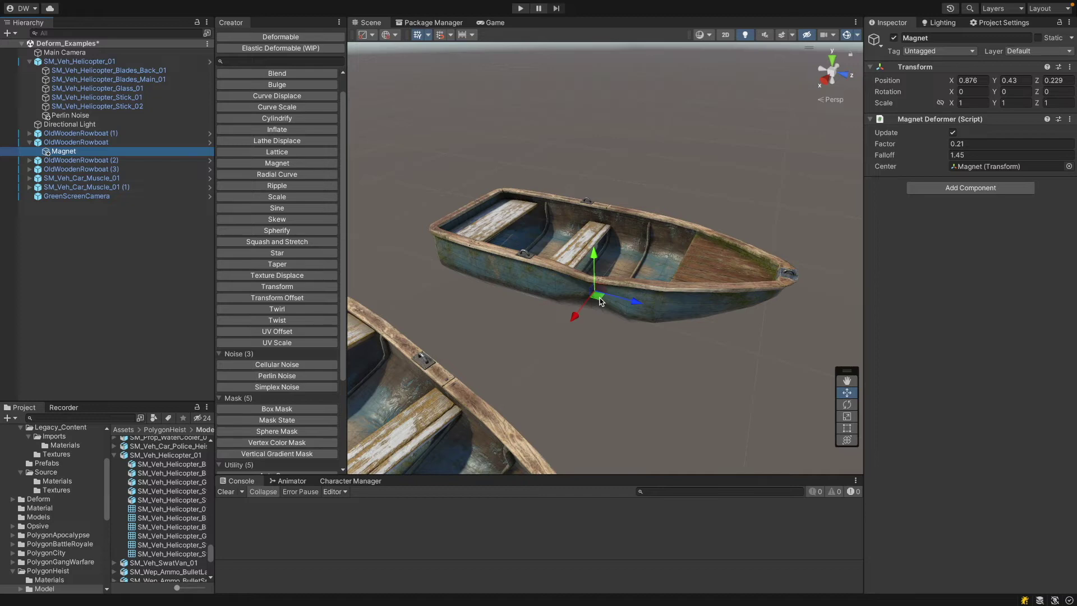
drag(599, 302, 519, 283)
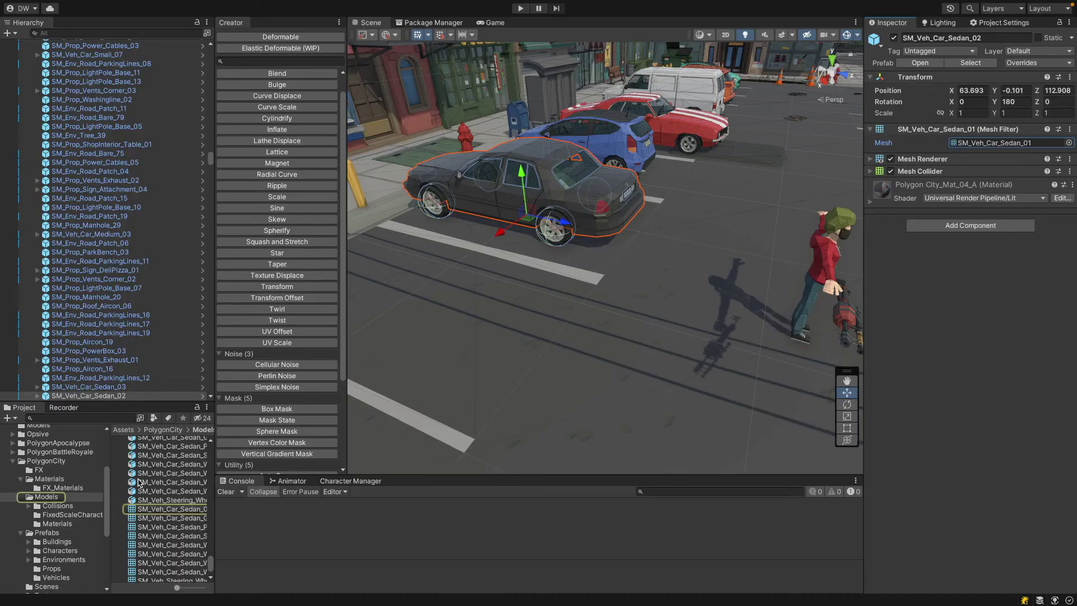
Step: Locate the source model of the sedan's mesh in the PolygonCity Models folder
scroll(154, 505, down, 3)
click(154, 476)
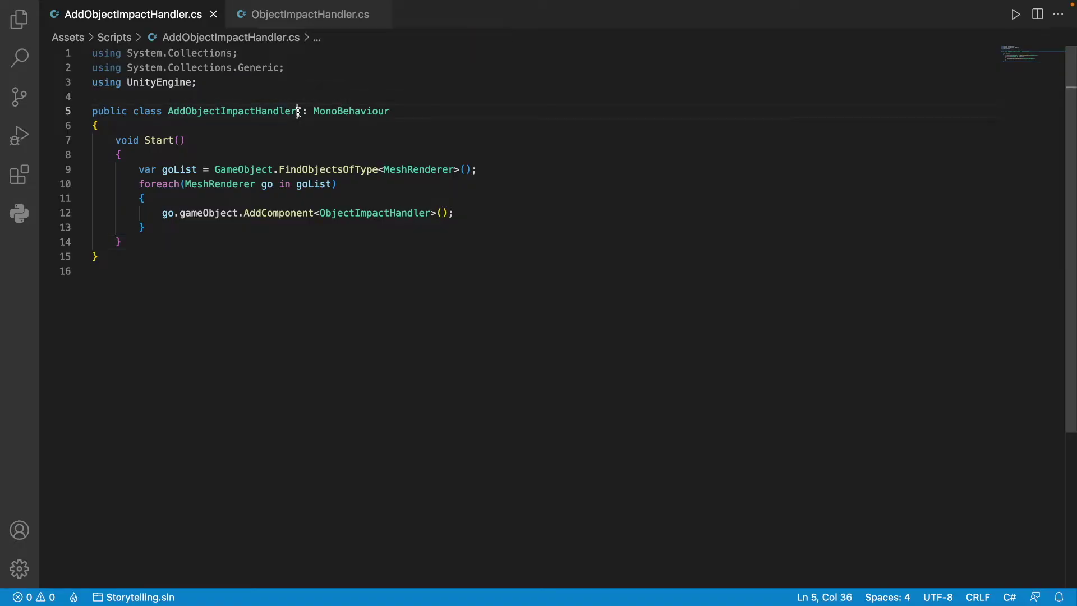
Step: In the code editor, examine AddObjectImpactHandler's class name, the ObjectImpactHandler component it adds and its MeshRenderer search
drag(298, 112, 163, 111)
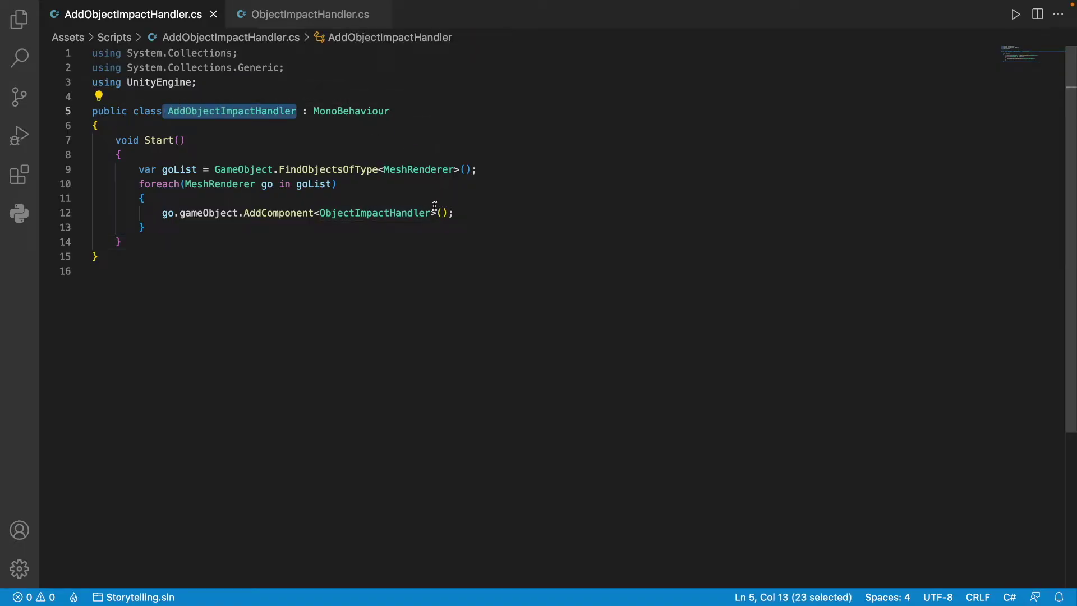
drag(431, 213, 319, 213)
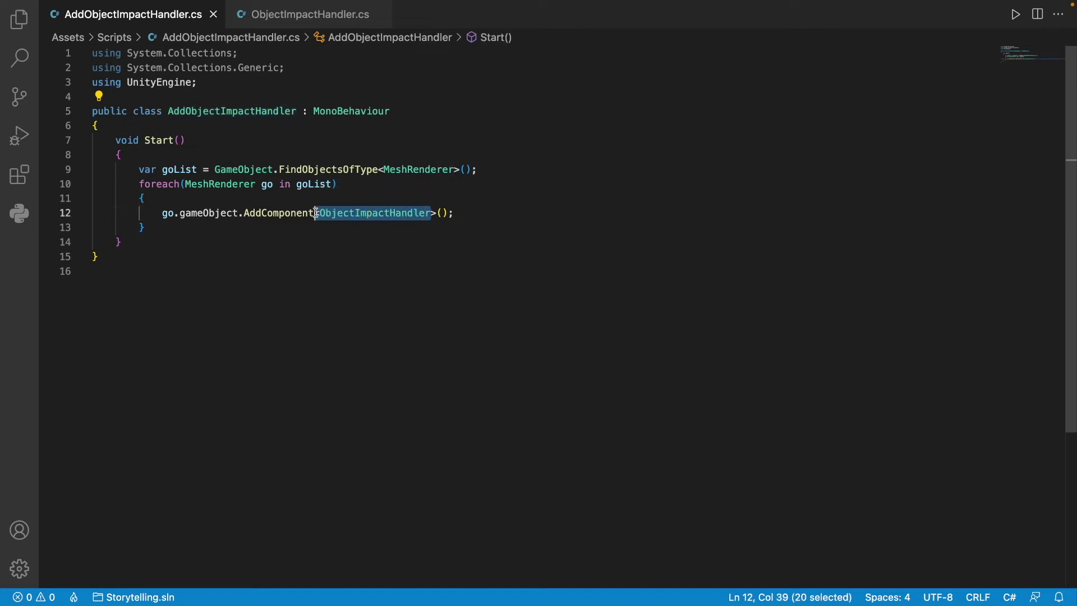
double_click(406, 170)
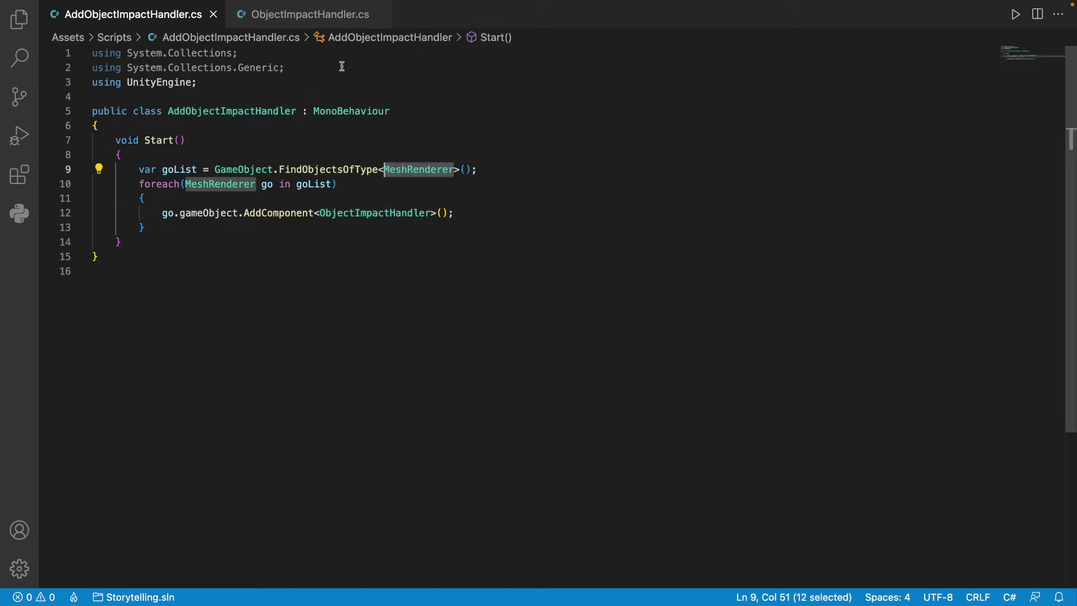
Step: Open ObjectImpactHandler.cs and examine its deformable and deformer fields and its impact event methods from Start to OnDestroy
click(327, 16)
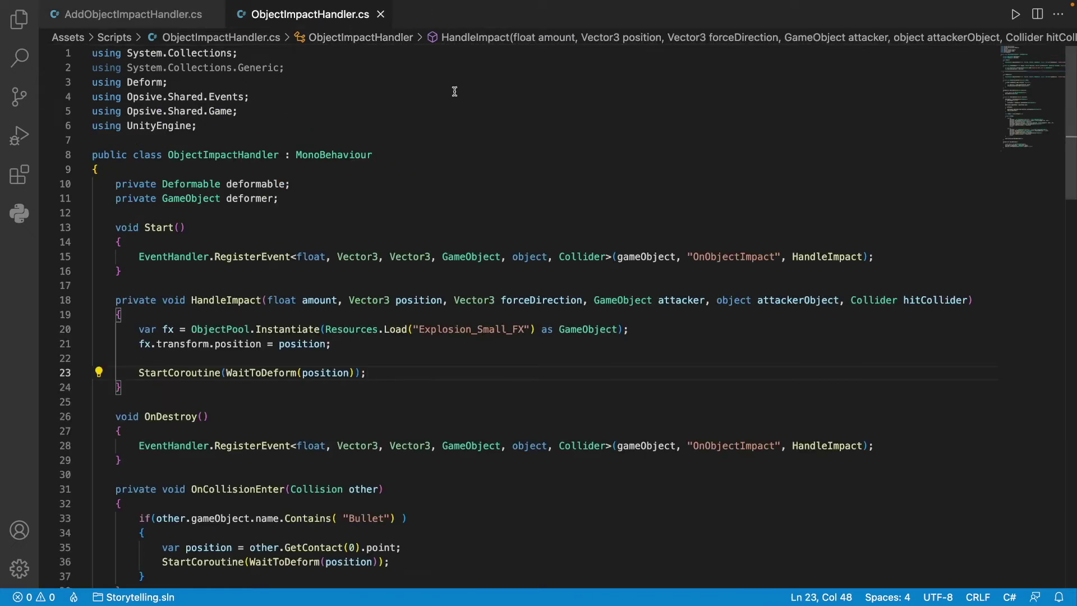
click(309, 184)
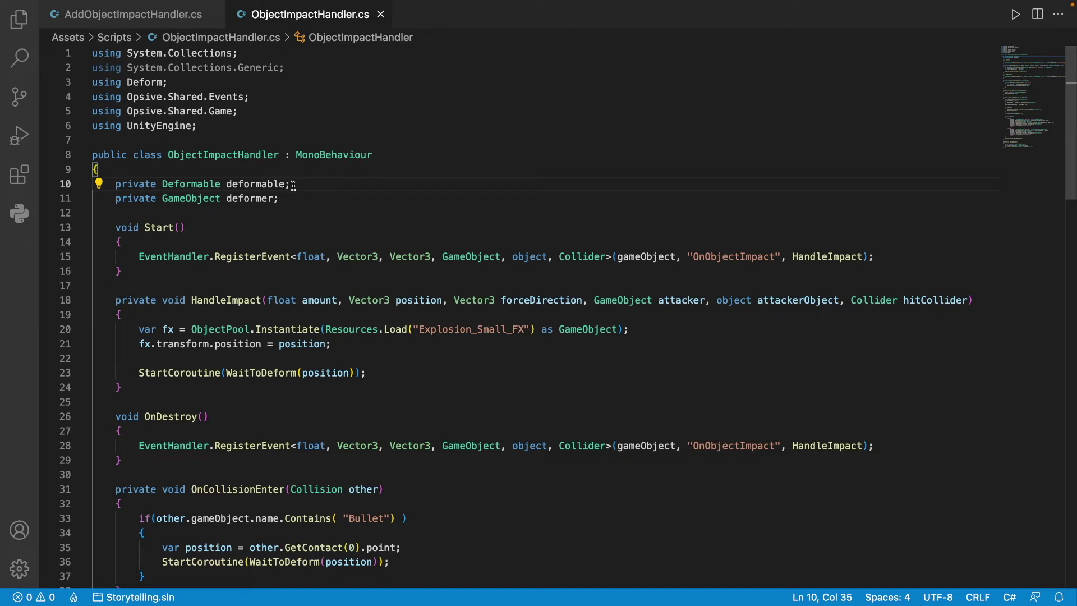
drag(291, 184, 232, 184)
drag(295, 203, 221, 199)
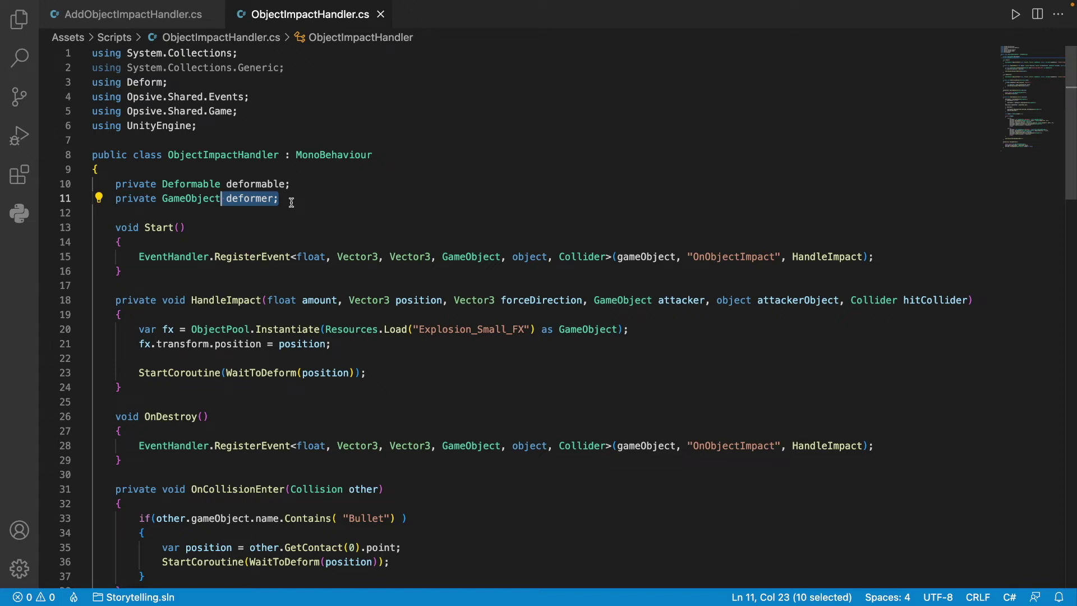
drag(135, 461, 66, 229)
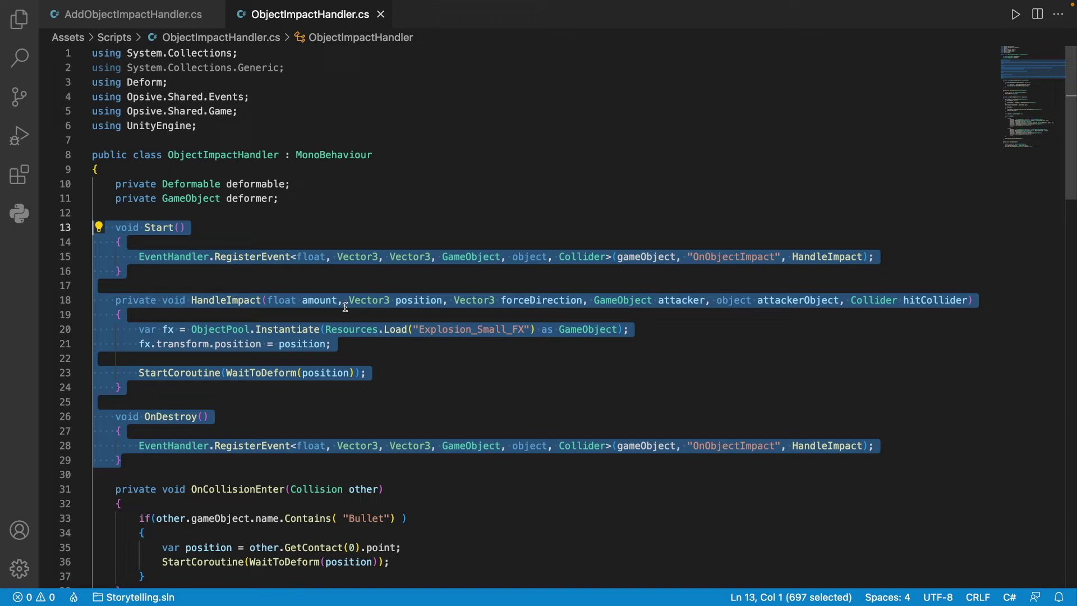
Step: Examine OnCollisionEnter's bullet check, contact point and coroutine position argument, and go to the WaitToDeform definition
click(404, 547)
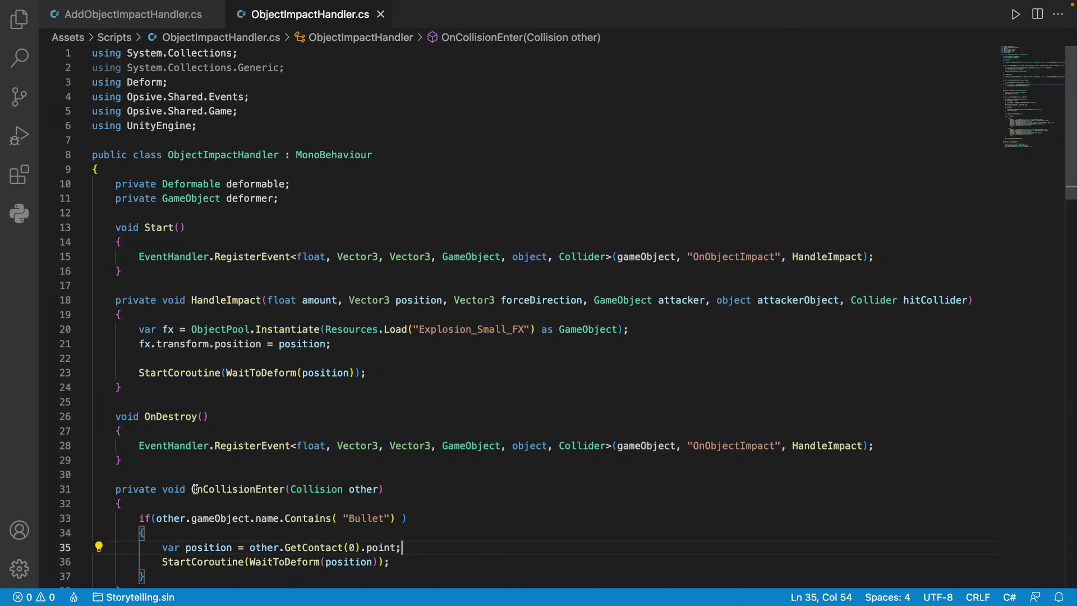
drag(192, 489, 285, 489)
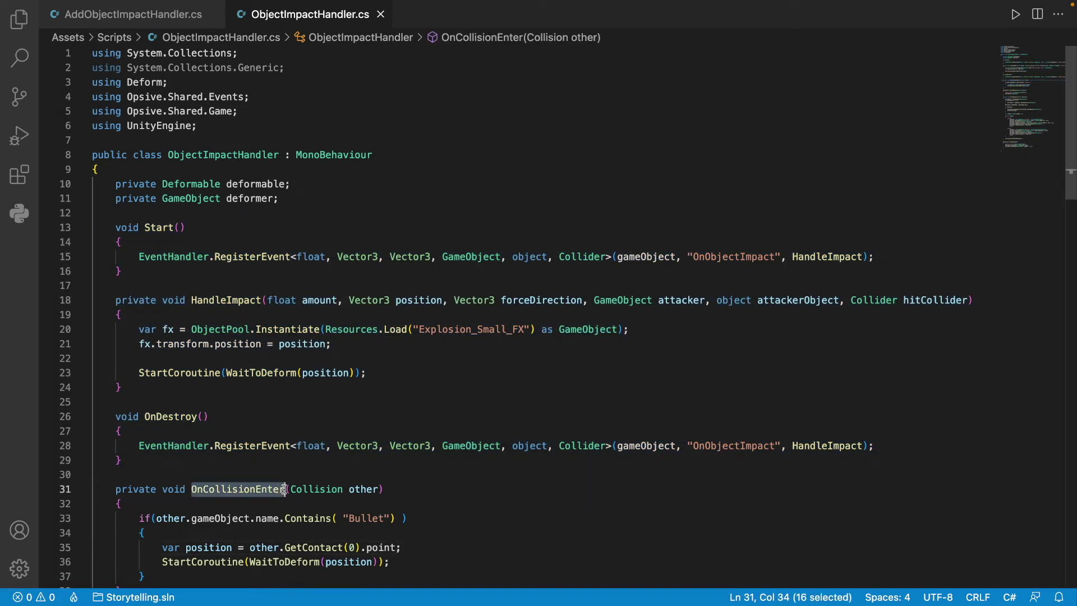
scroll(435, 500, down, 3)
drag(396, 418, 156, 418)
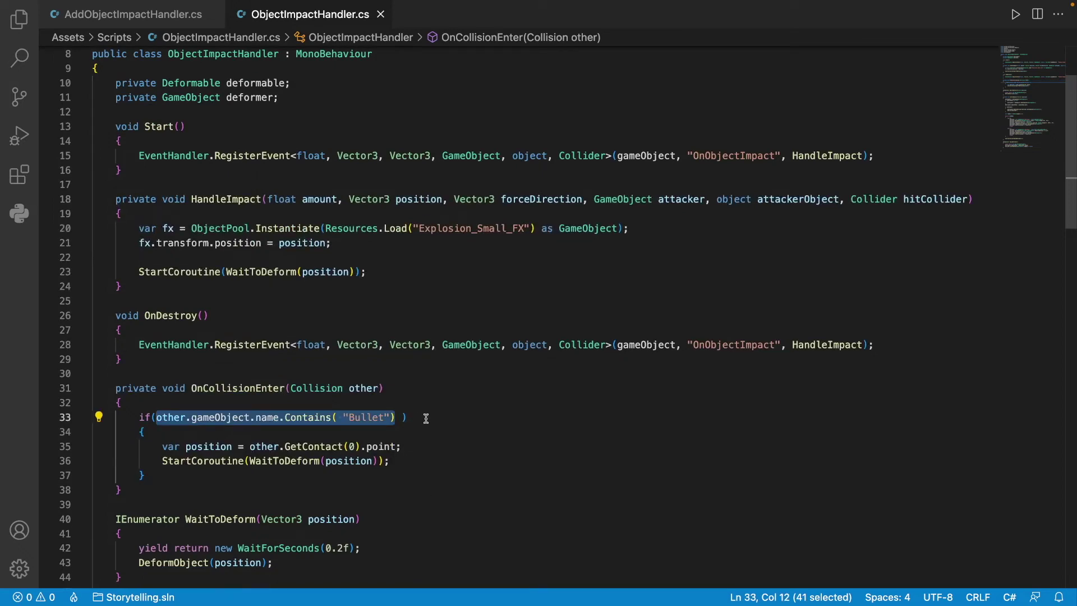
scroll(426, 418, down, 3)
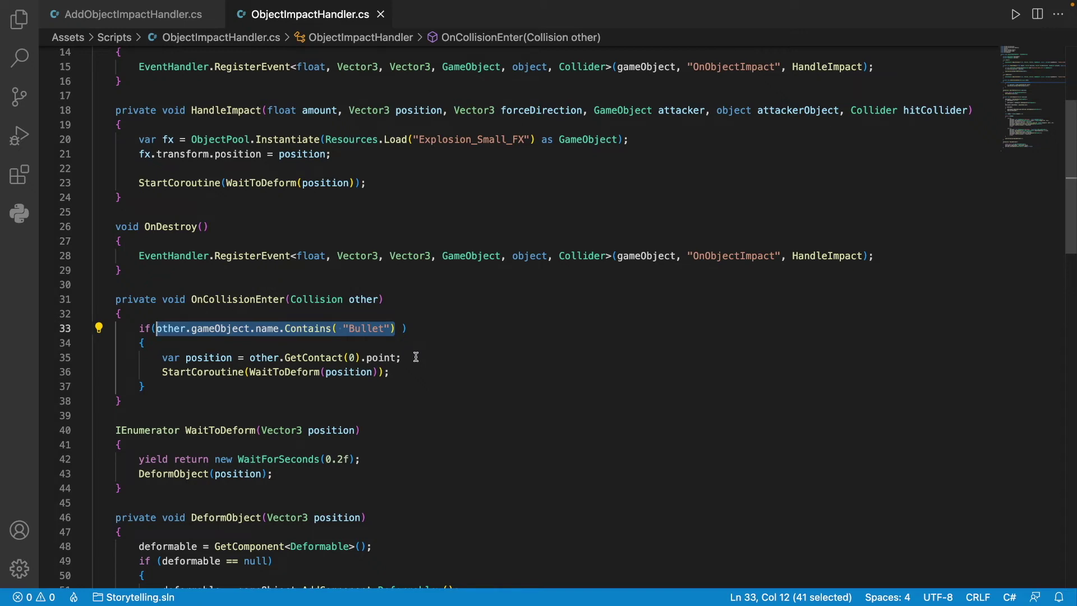
drag(402, 358, 284, 357)
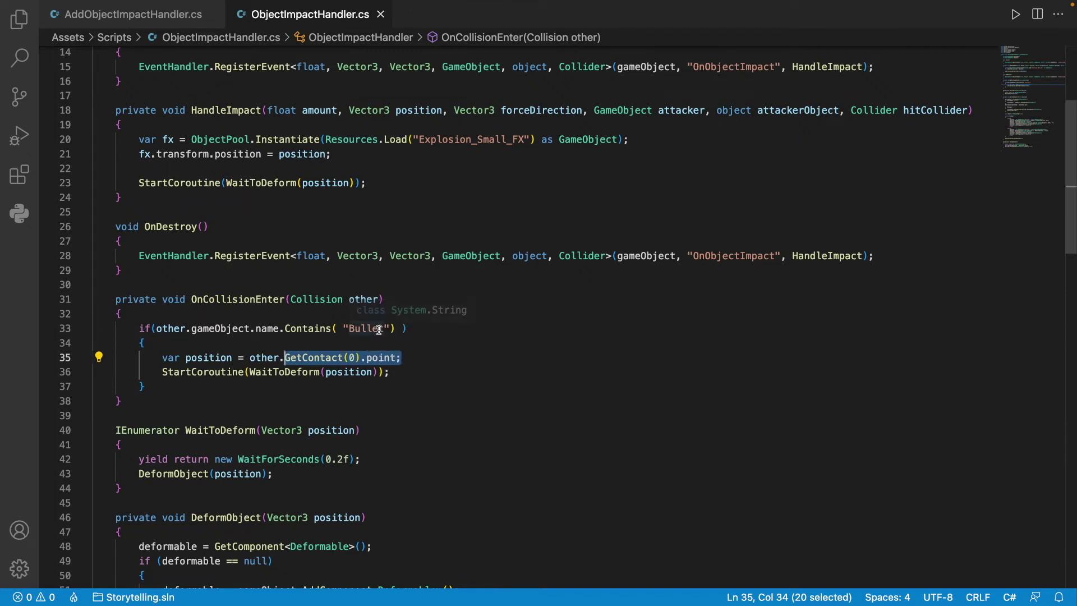
key(Down)
key(alt+shift+Left)
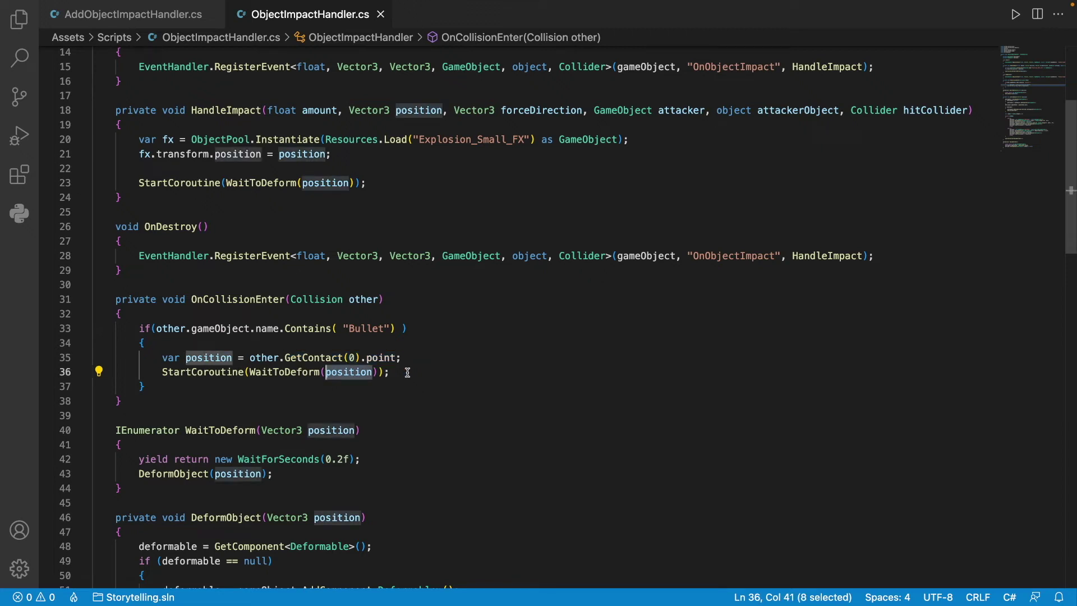
super+click(285, 372)
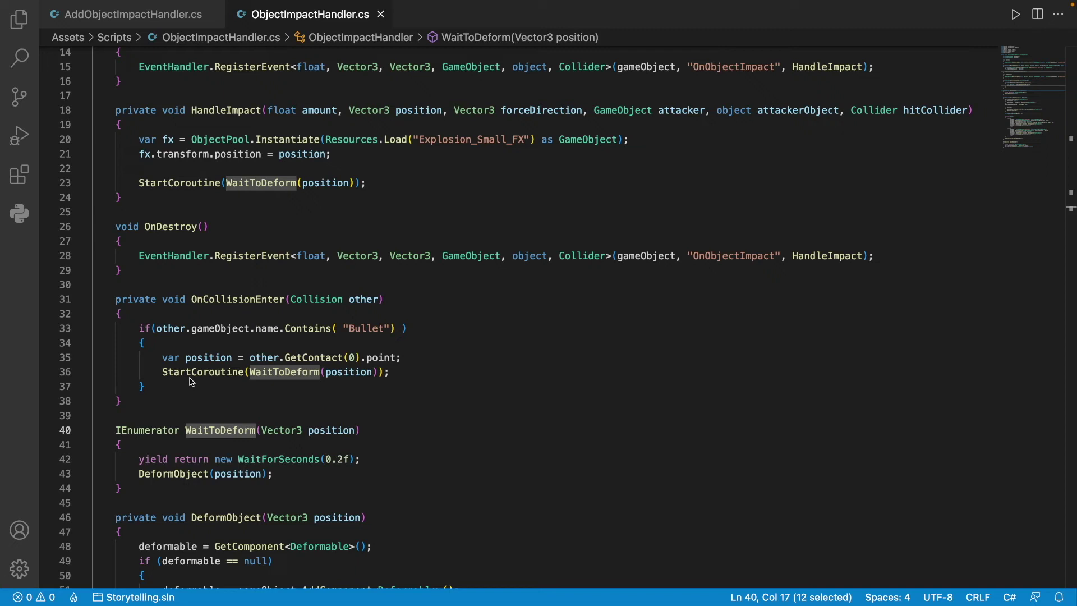
Step: Read through WaitToDeform and DeformObject, covering the Deformable setup, the old deformer's removal and the random deformer choice
scroll(191, 381, down, 5)
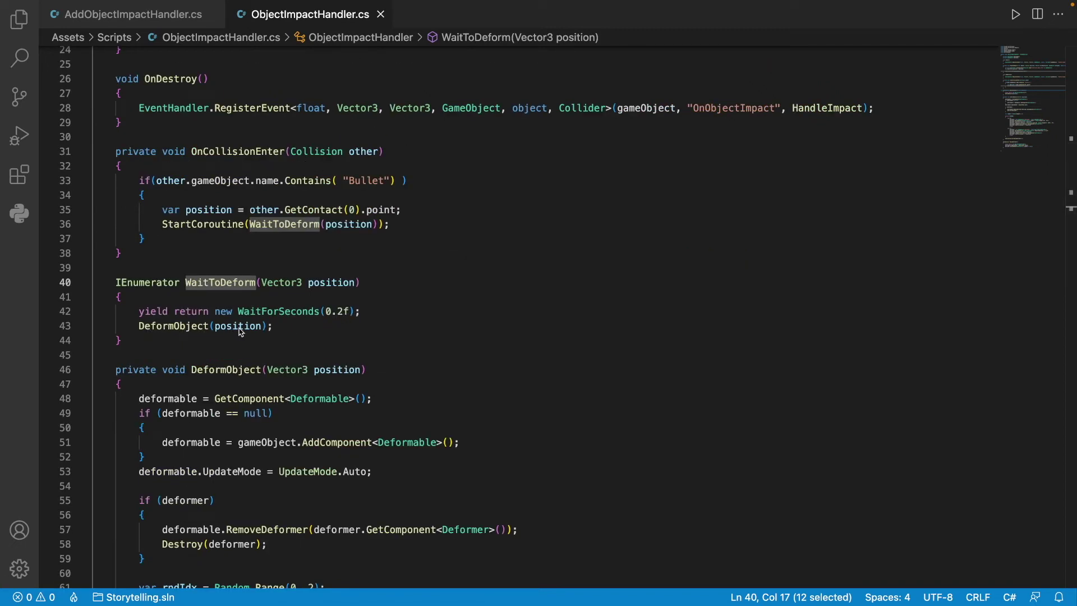
scroll(248, 331, down, 5)
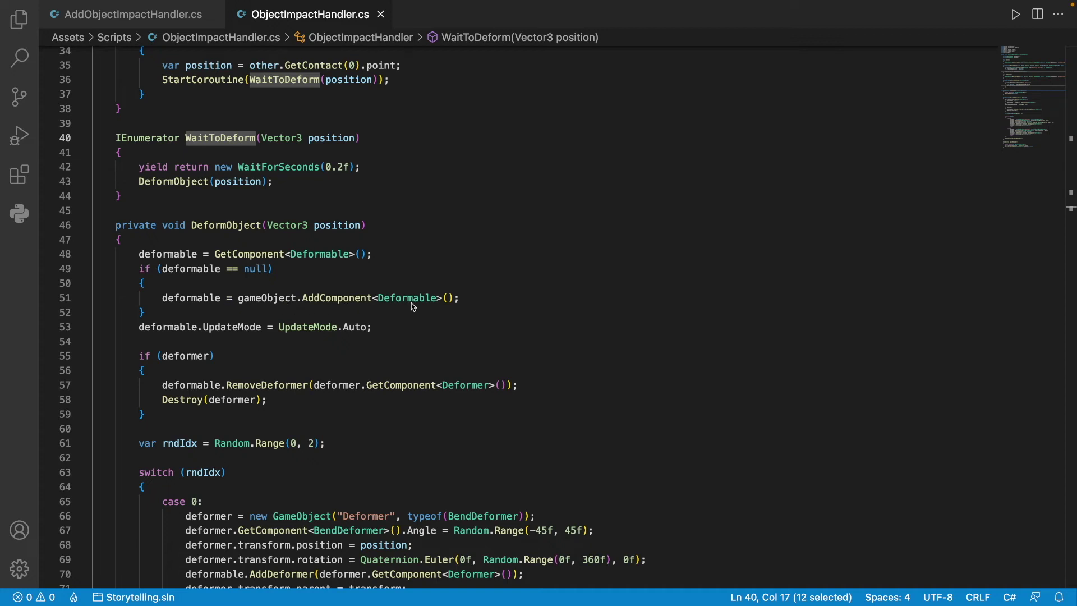
scroll(414, 306, down, 2)
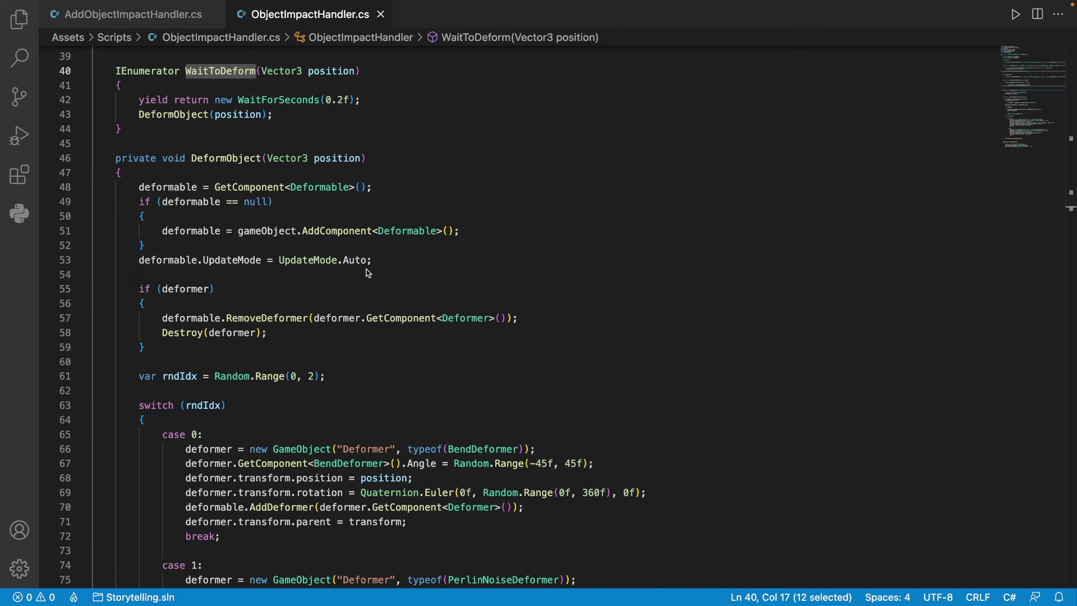
scroll(368, 273, down, 2)
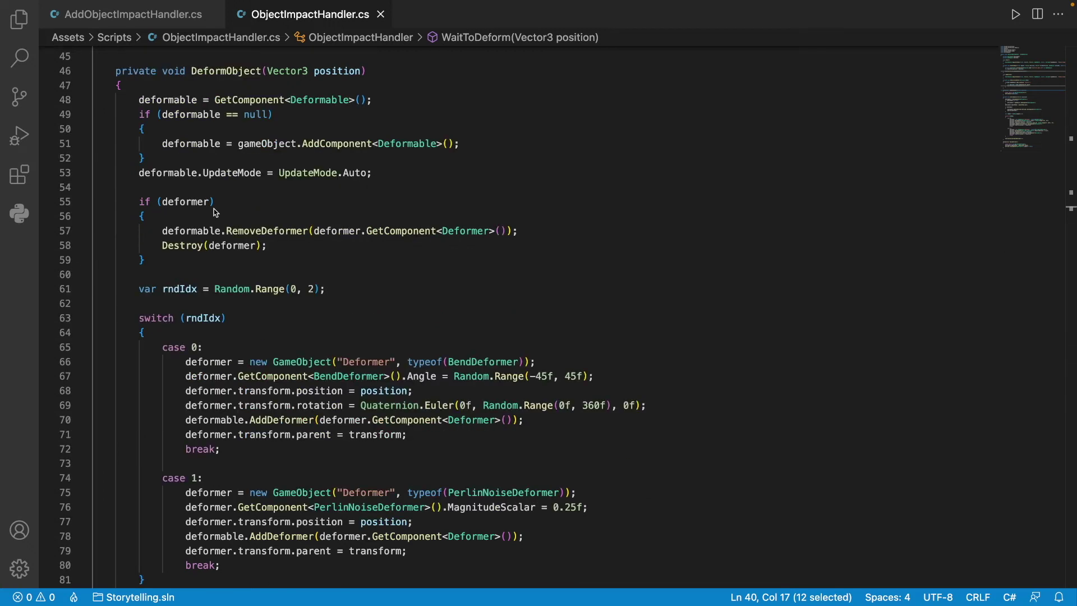
scroll(216, 213, down, 1)
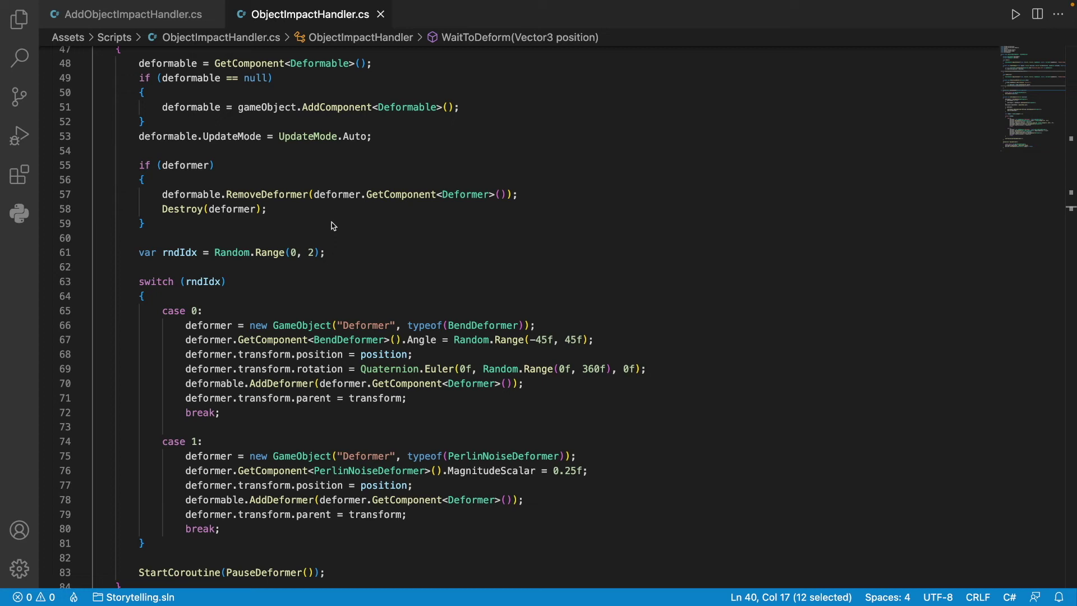
scroll(333, 226, down, 2)
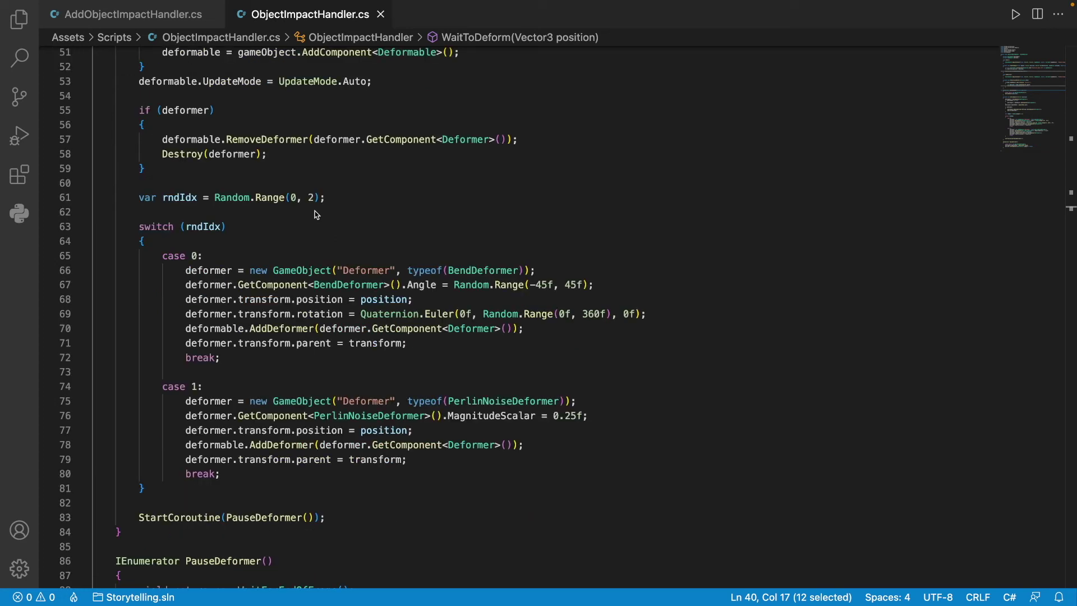
Step: Examine the BendDeformer and PerlinNoiseDeformer types created in the two switch cases of DeformObject
drag(449, 272, 495, 271)
drag(448, 401, 559, 401)
click(216, 260)
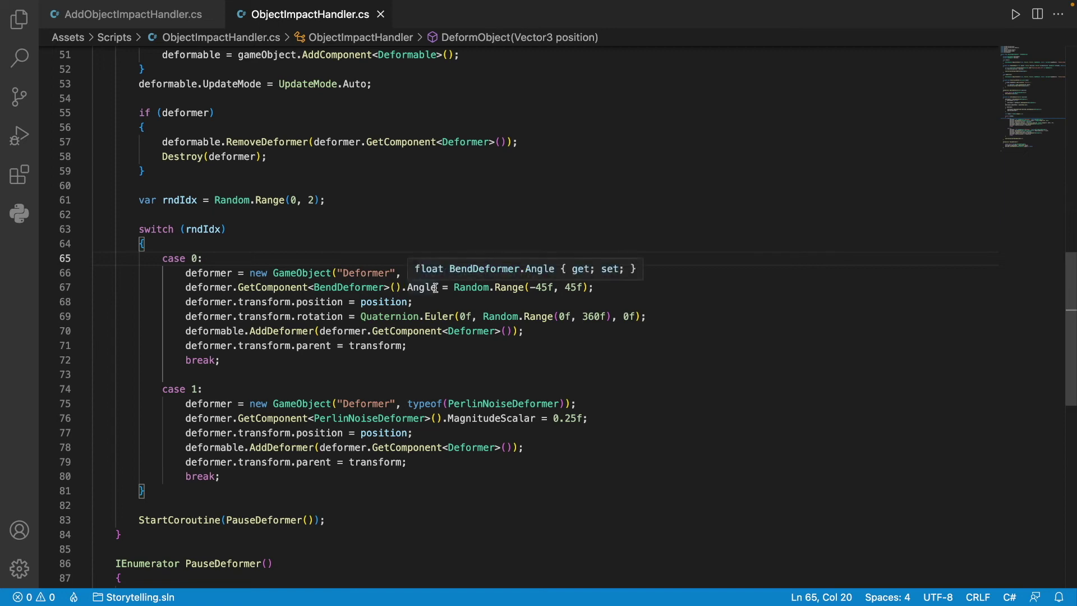
Step: Examine the bend case's angle, position, rotation, AddDeformer and parenting lines, and the Perlin noise case's type and MagnitudeScalar setting
drag(436, 287, 402, 288)
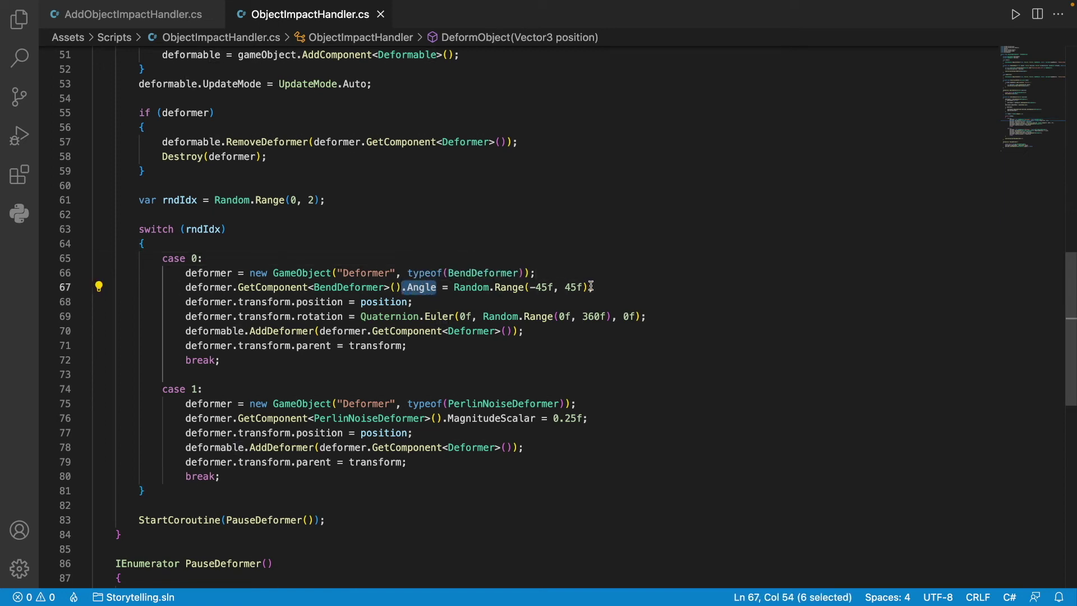
click(419, 301)
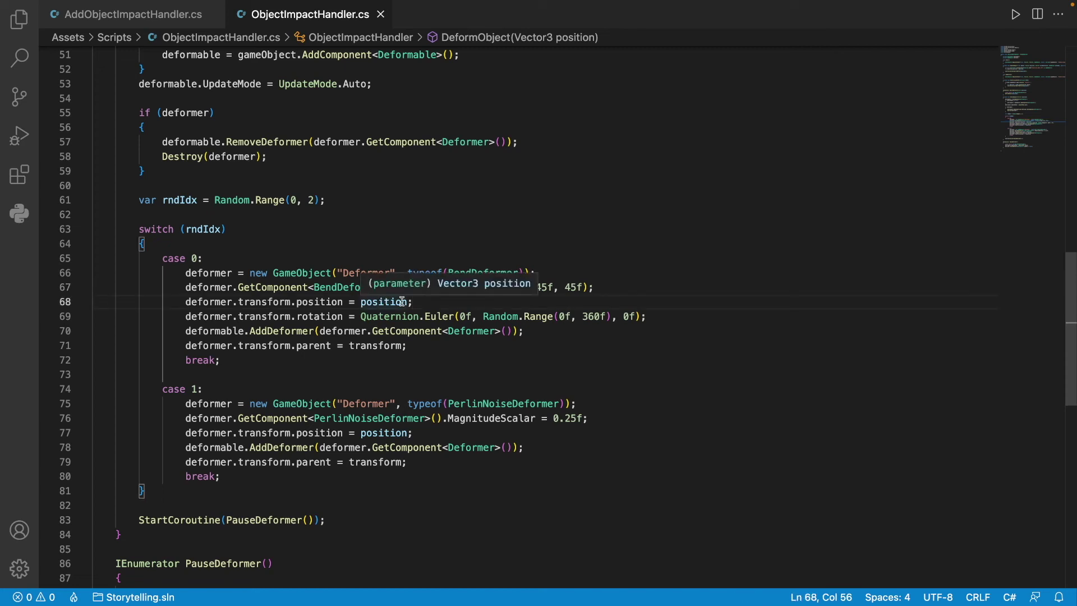
drag(648, 316, 349, 316)
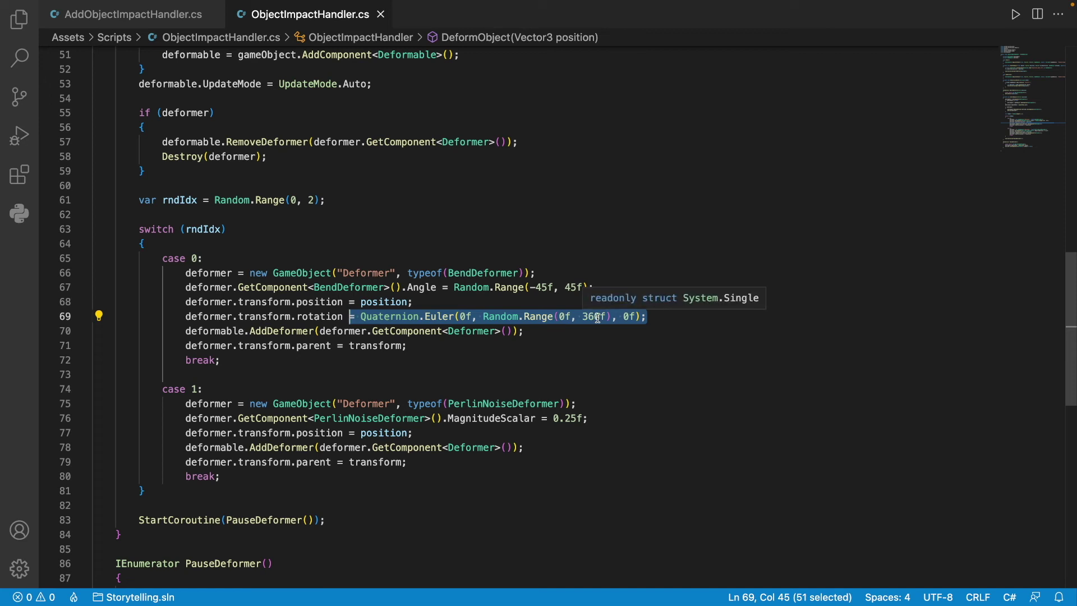
drag(524, 332, 186, 331)
drag(408, 346, 186, 345)
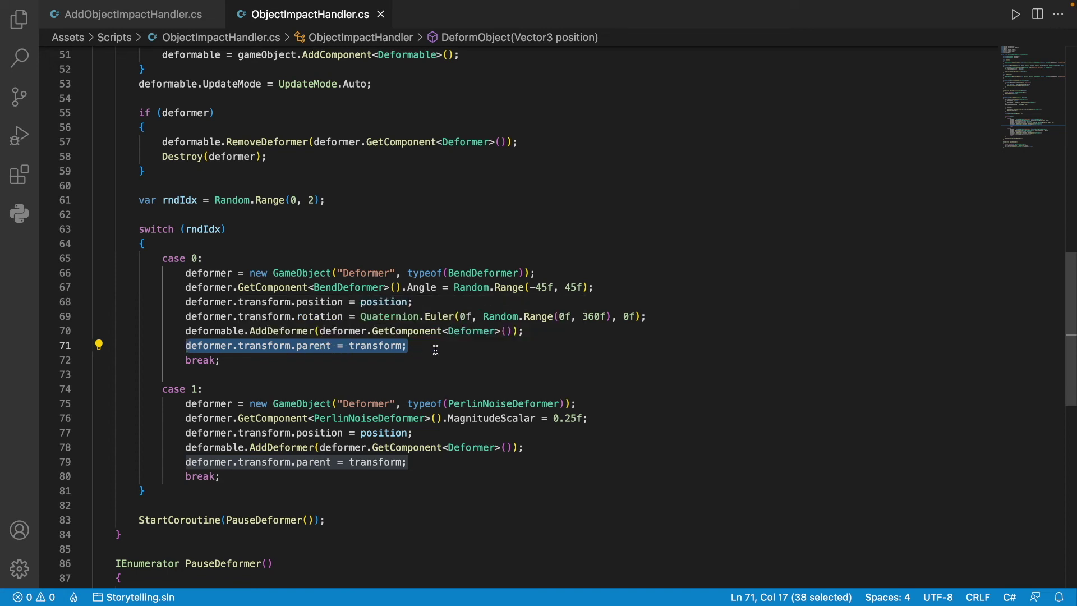
double_click(476, 404)
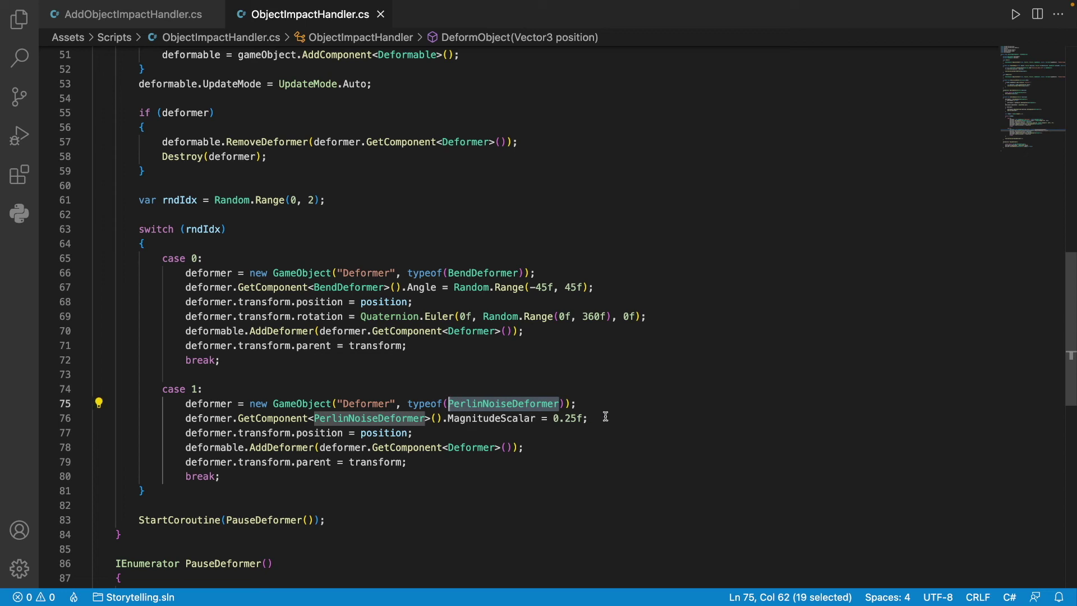
drag(605, 416, 449, 417)
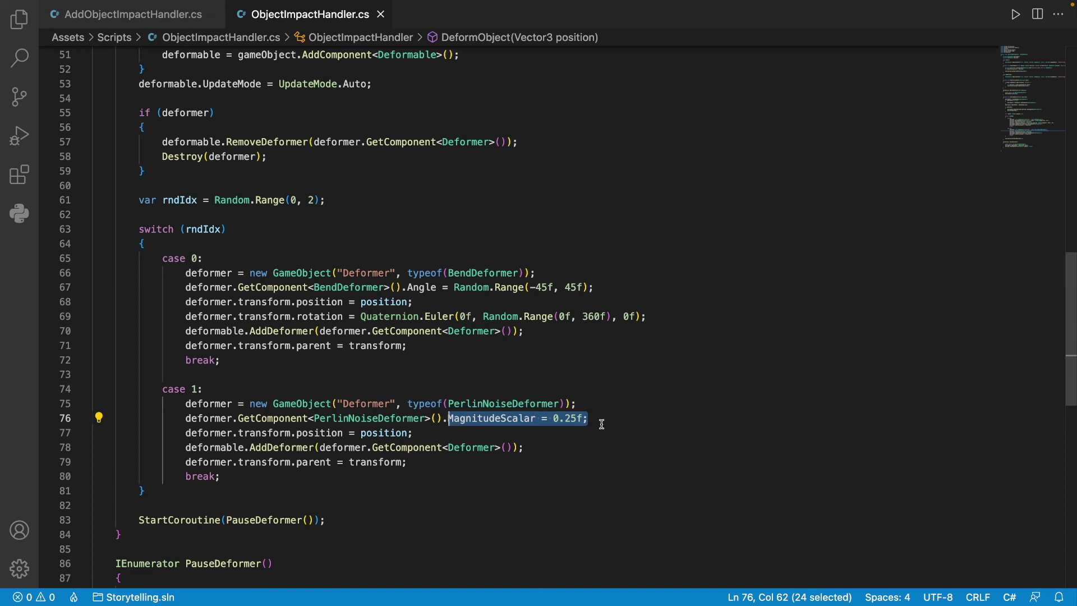
Step: Examine the StartCoroutine call for PauseDeformer and that coroutine's end-of-frame wait, deformable update mode and deformer update lines
scroll(602, 425, down, 5)
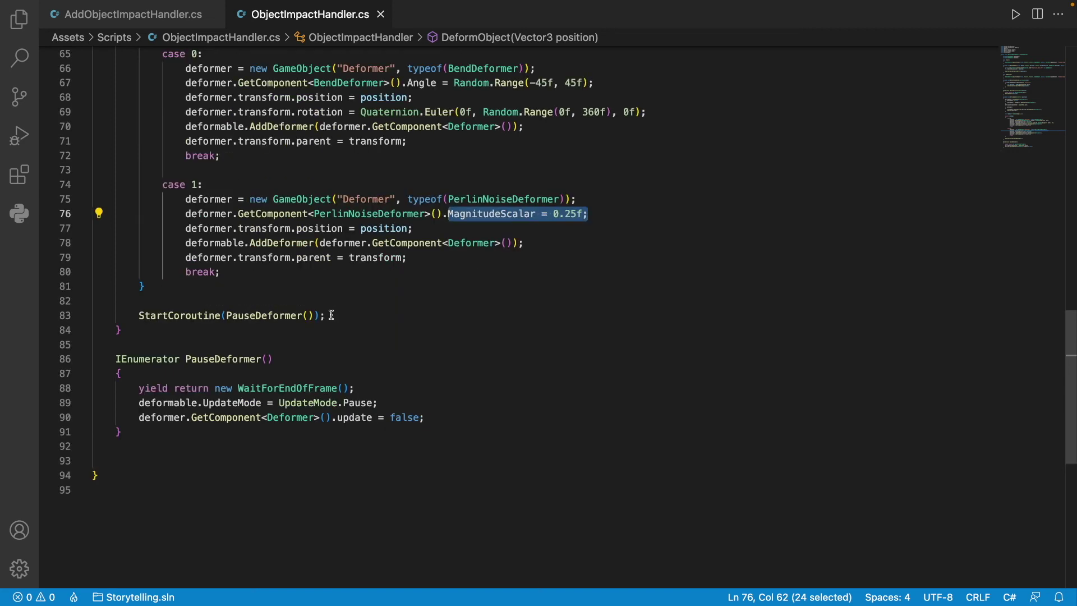
drag(329, 315, 139, 315)
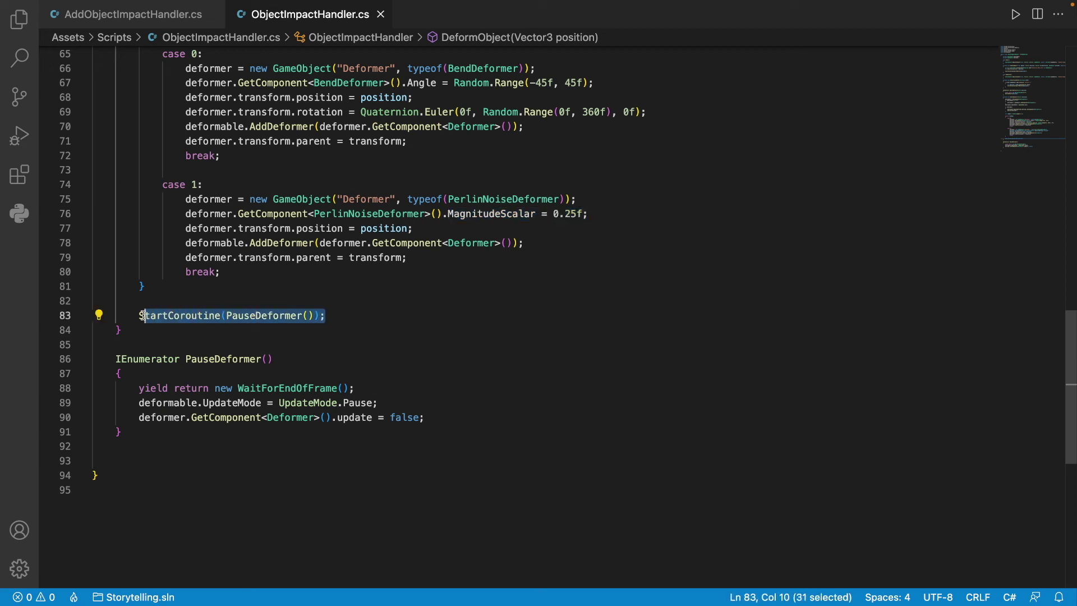
click(354, 388)
drag(354, 388, 238, 388)
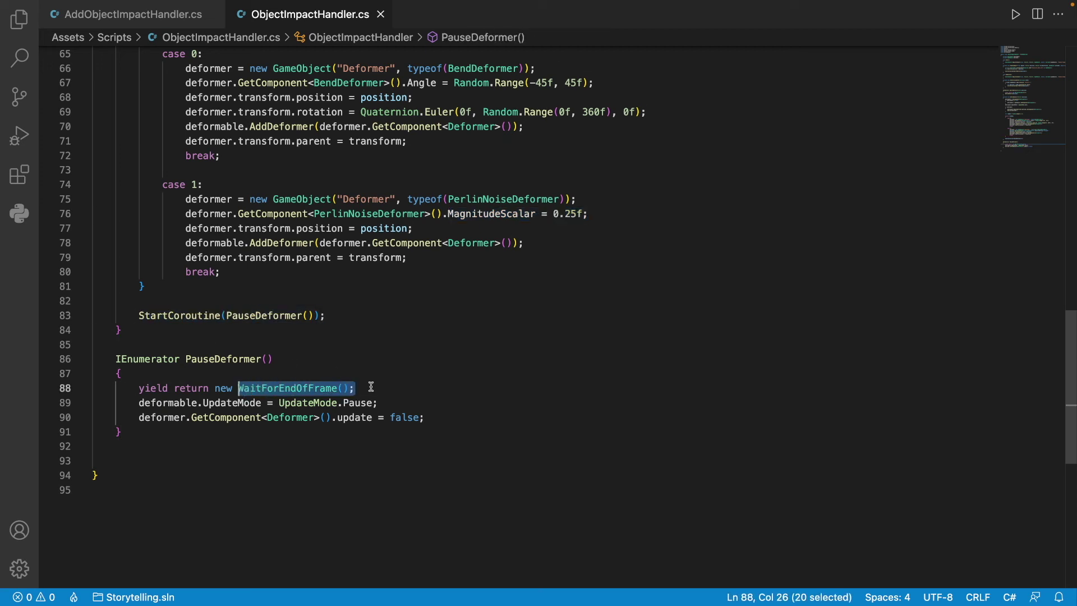
drag(427, 417, 278, 403)
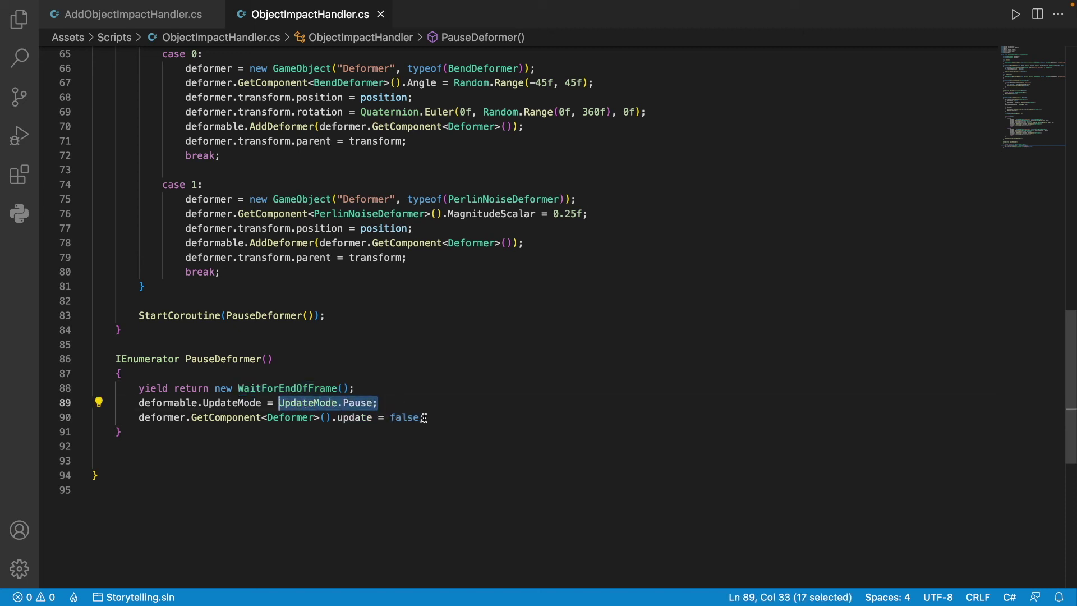
drag(435, 419, 332, 418)
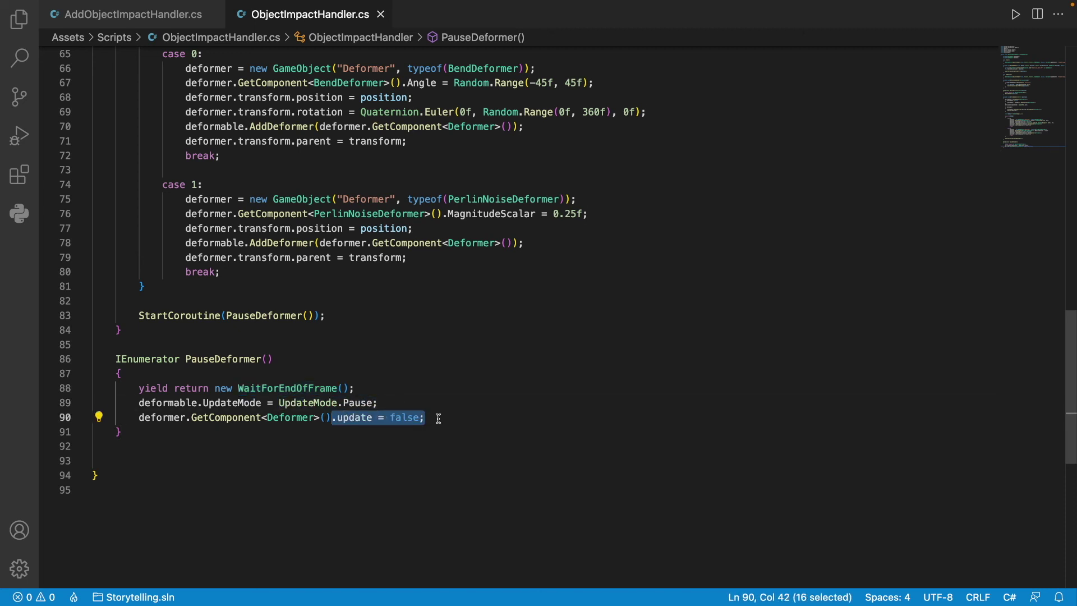